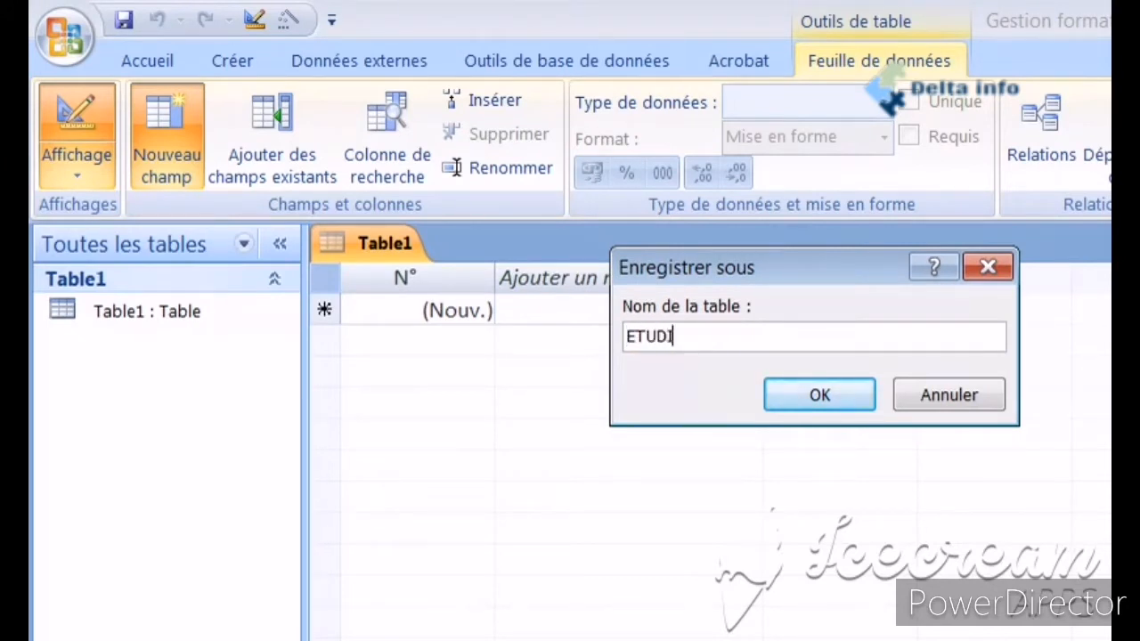
Step: Save the new table under the name ETUDIANT
type("ANT")
left_click(830, 400)
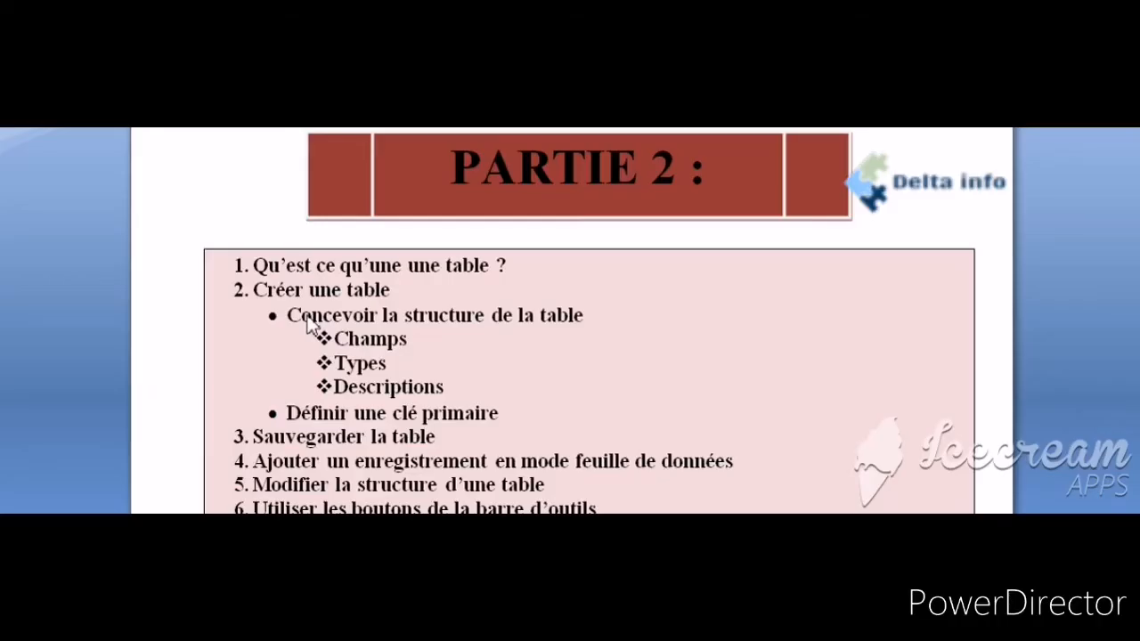
Step: Switch to the lesson document and review the table-structure topic and the column headings of Table Etudiant
double_click(309, 319)
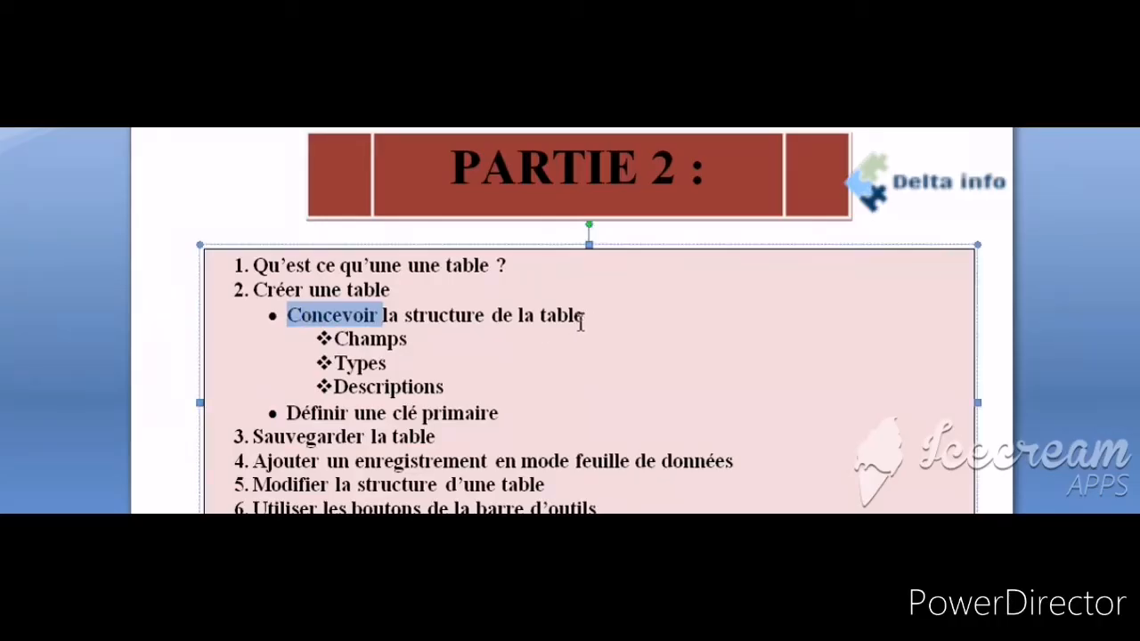
left_click_drag(583, 321, 315, 318)
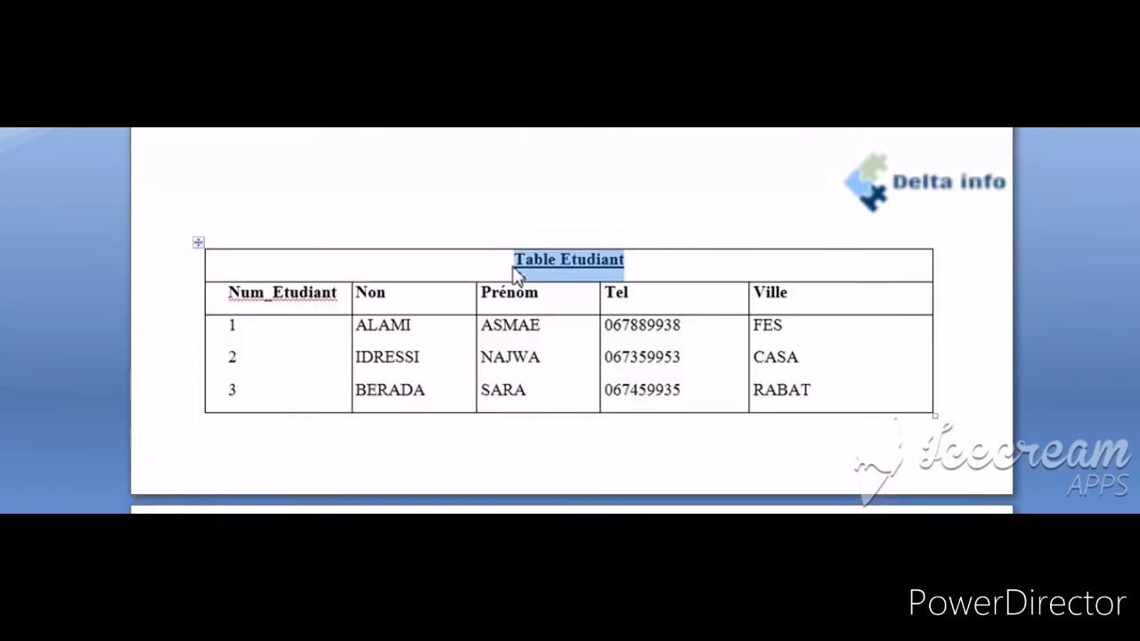
left_click_drag(228, 292, 345, 310)
left_click(372, 299)
left_click_drag(506, 292, 552, 304)
left_click_drag(630, 301, 600, 294)
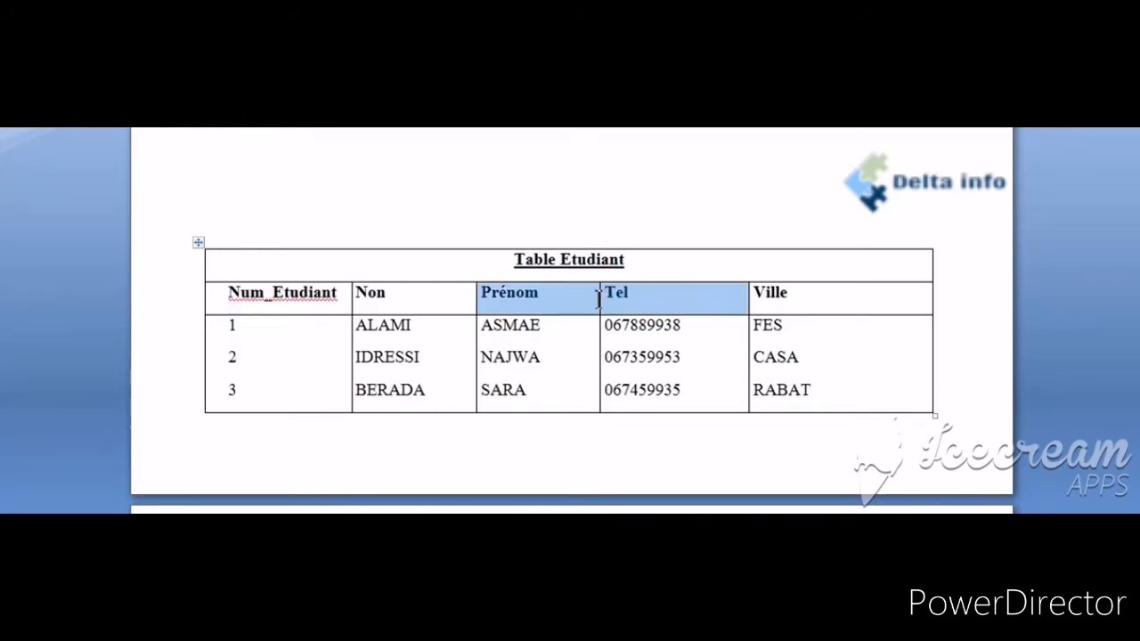
left_click(786, 301)
left_click_drag(786, 301, 772, 297)
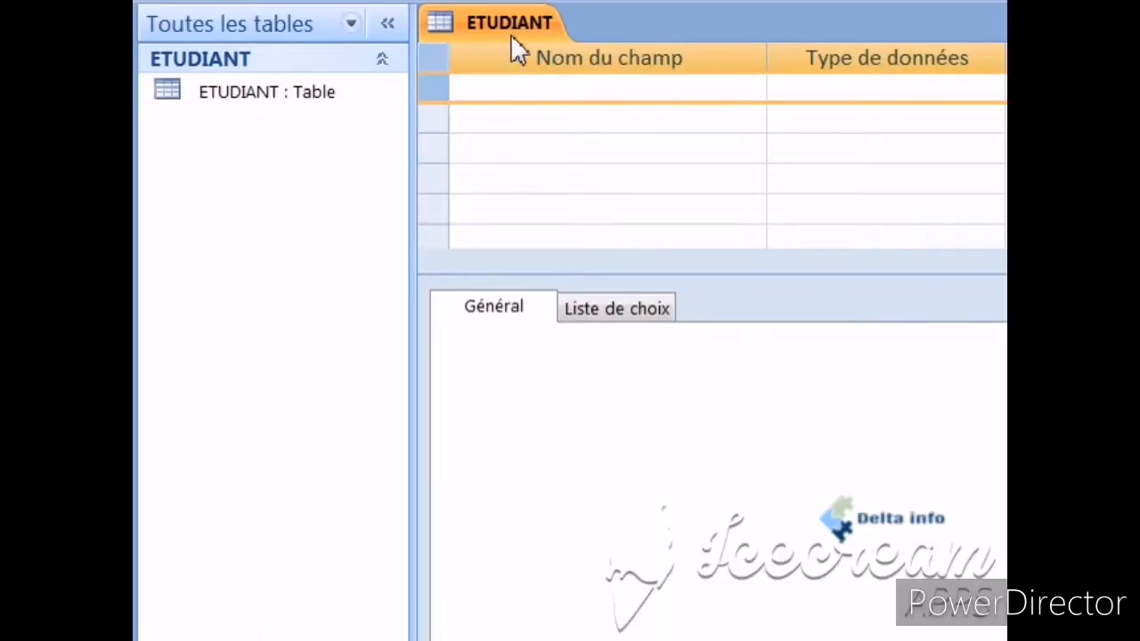
Step: Define the fields Num_Etudiant, nom, Prénom, Tel and Ville in the ETUDIANT table, following the Table Etudiant image
key("alt+Tab")
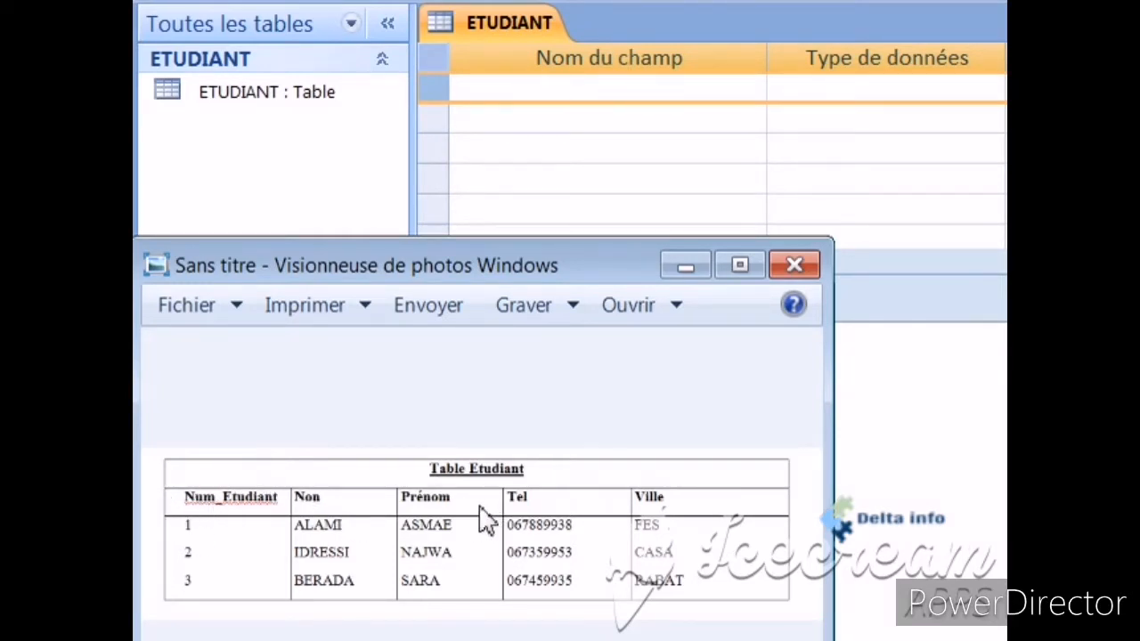
left_click(504, 90)
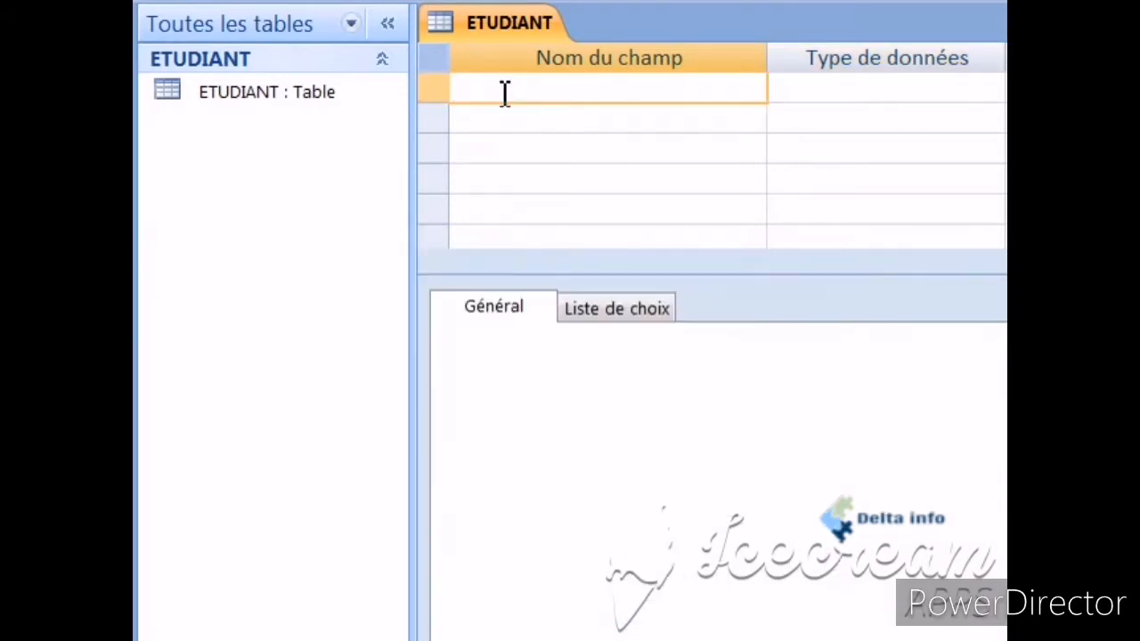
type("Num_Etudiant")
left_click(519, 117)
type("nom")
left_click(529, 151)
type("Prénom")
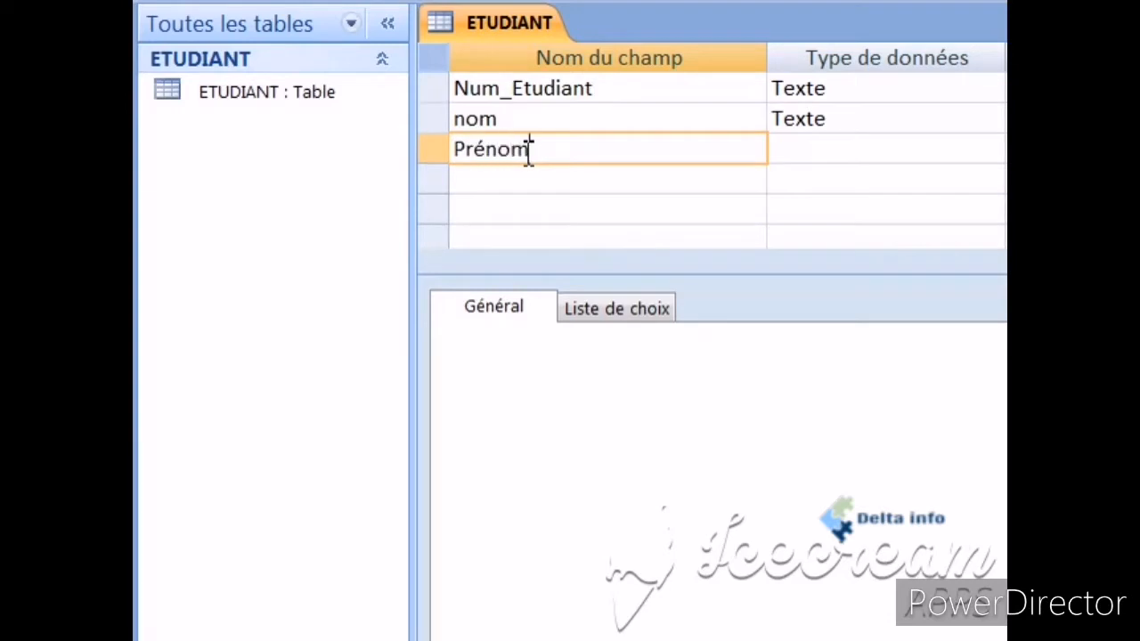
left_click(538, 193)
type("Tel")
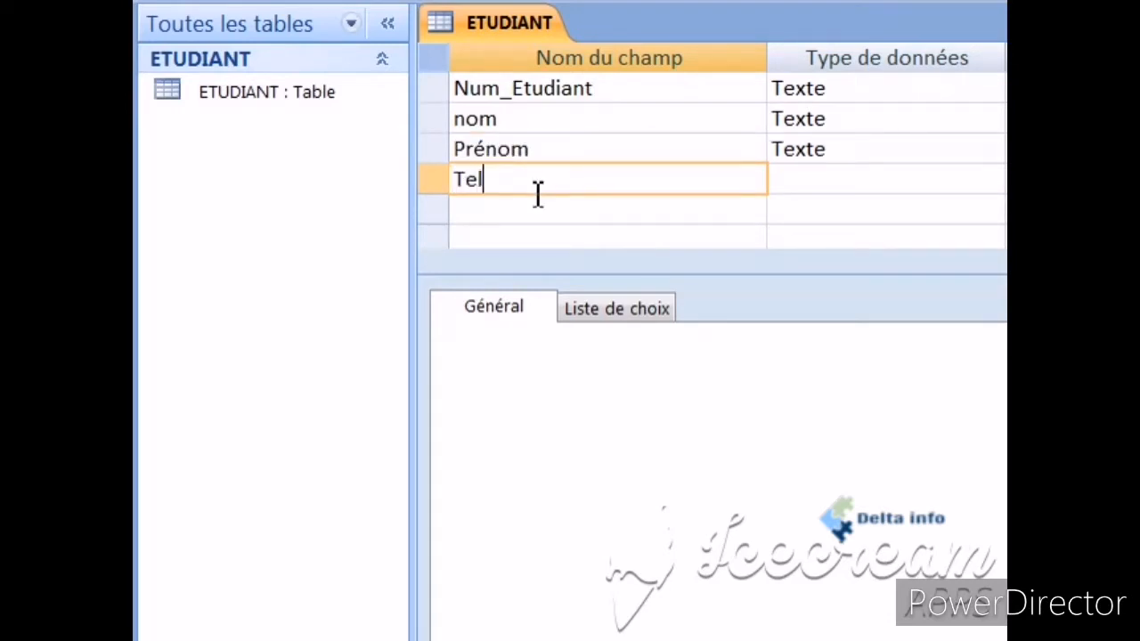
left_click(527, 212)
type("Vill")
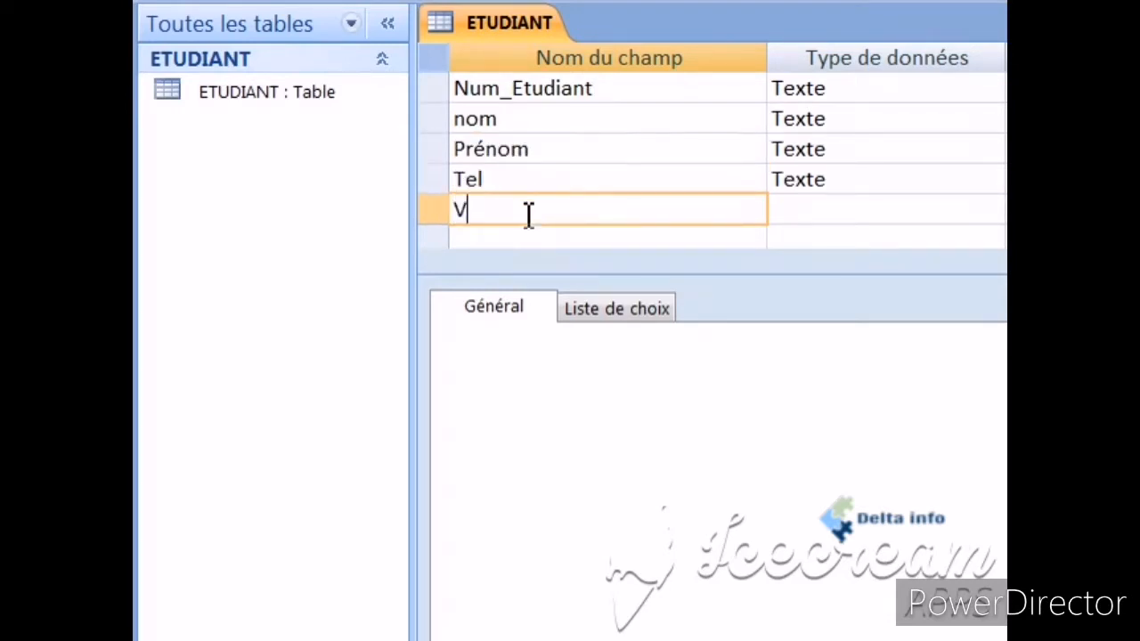
type("e")
Step: Check the available data types against the sample table and set Num_Etudiant to Numérique
left_click(960, 106)
left_click(923, 92)
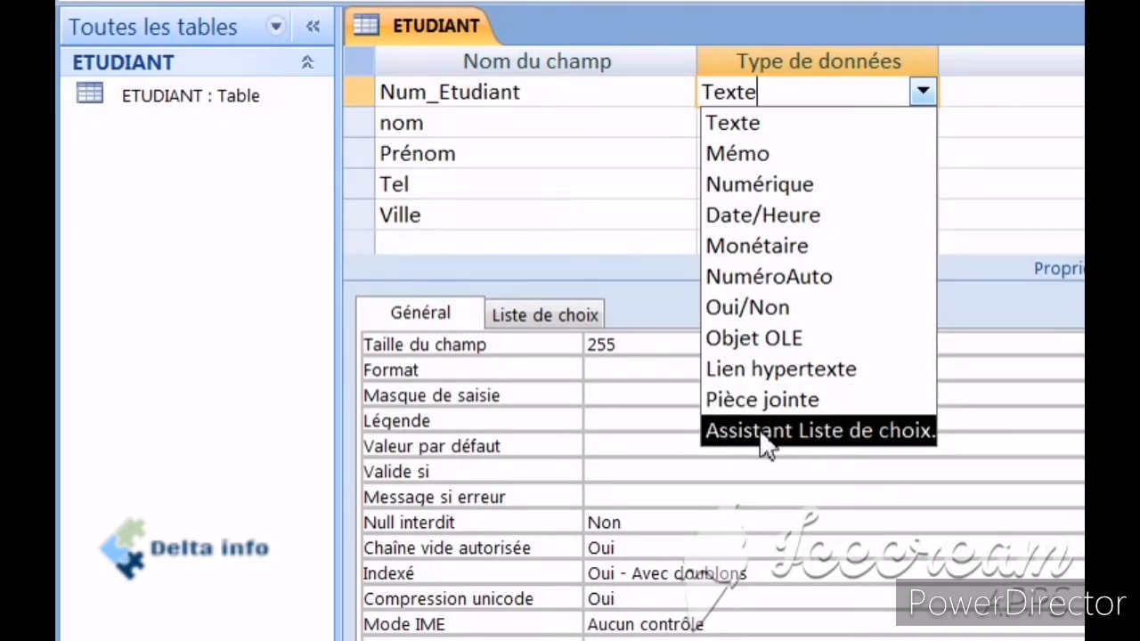
left_click(654, 636)
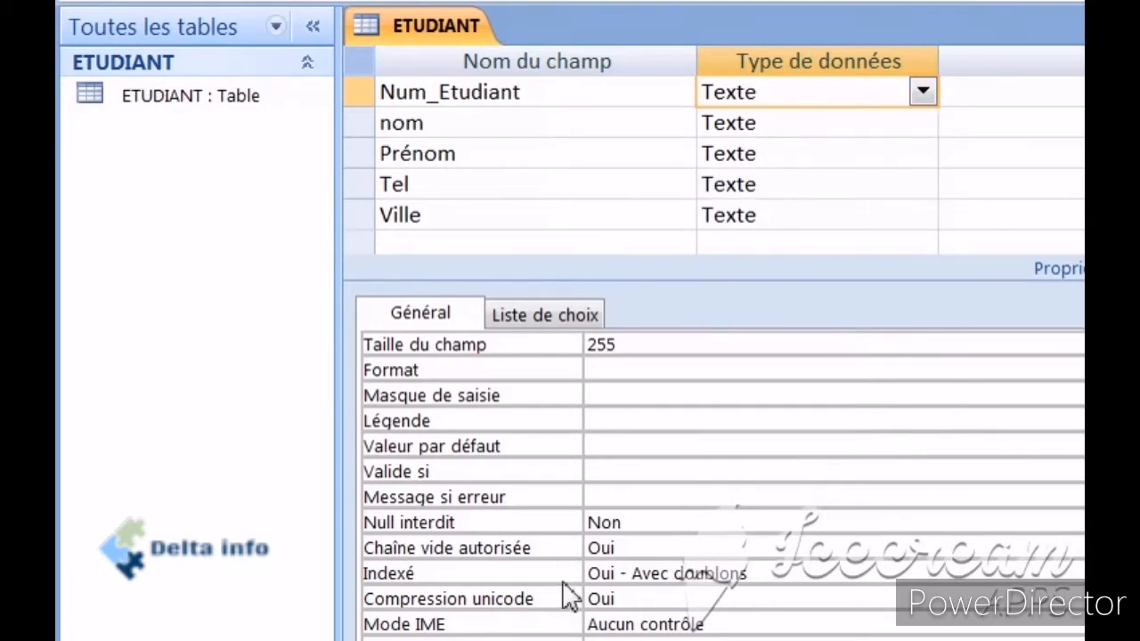
left_click(348, 637)
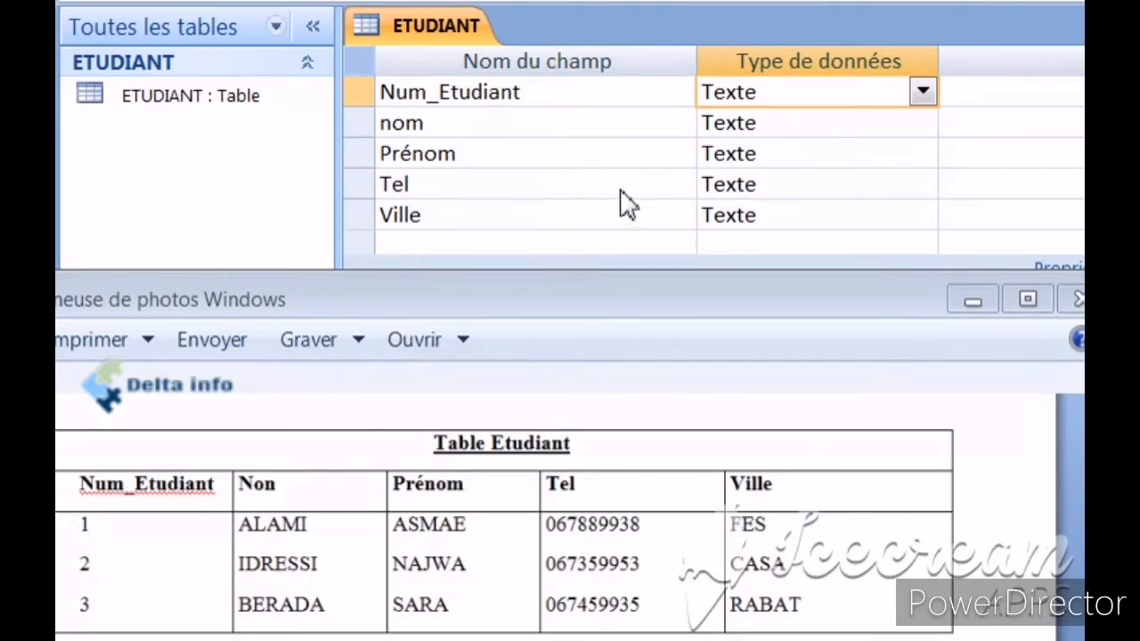
left_click(923, 92)
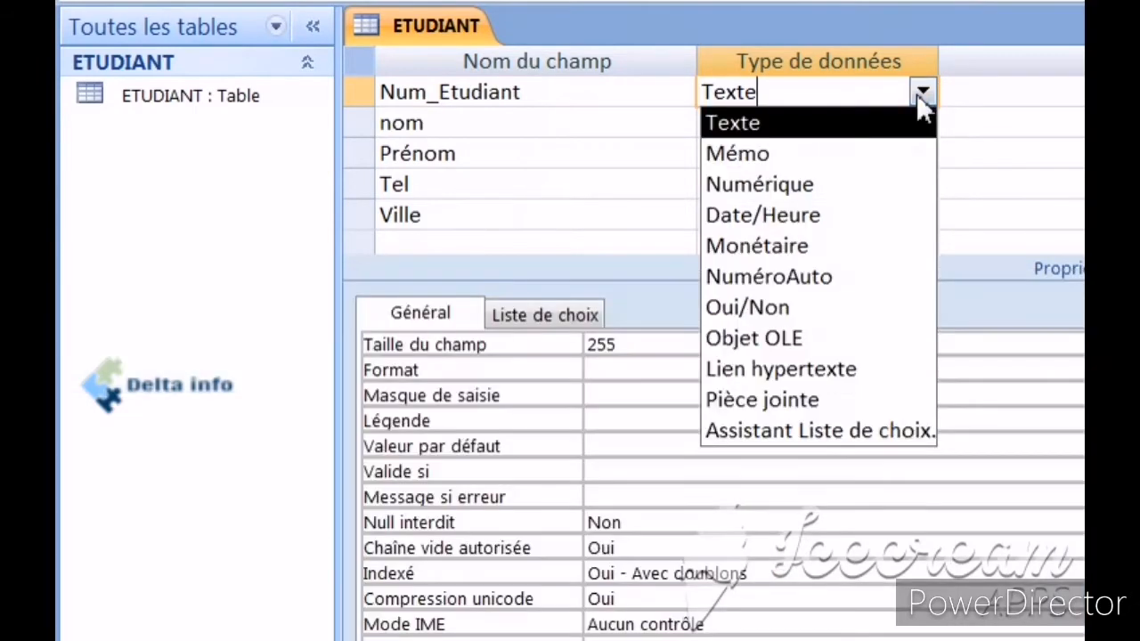
left_click(837, 183)
Step: Check the sample data for the remaining fields, keep nom as Texte, and set the data type of Tel to Numérique
left_click(421, 639)
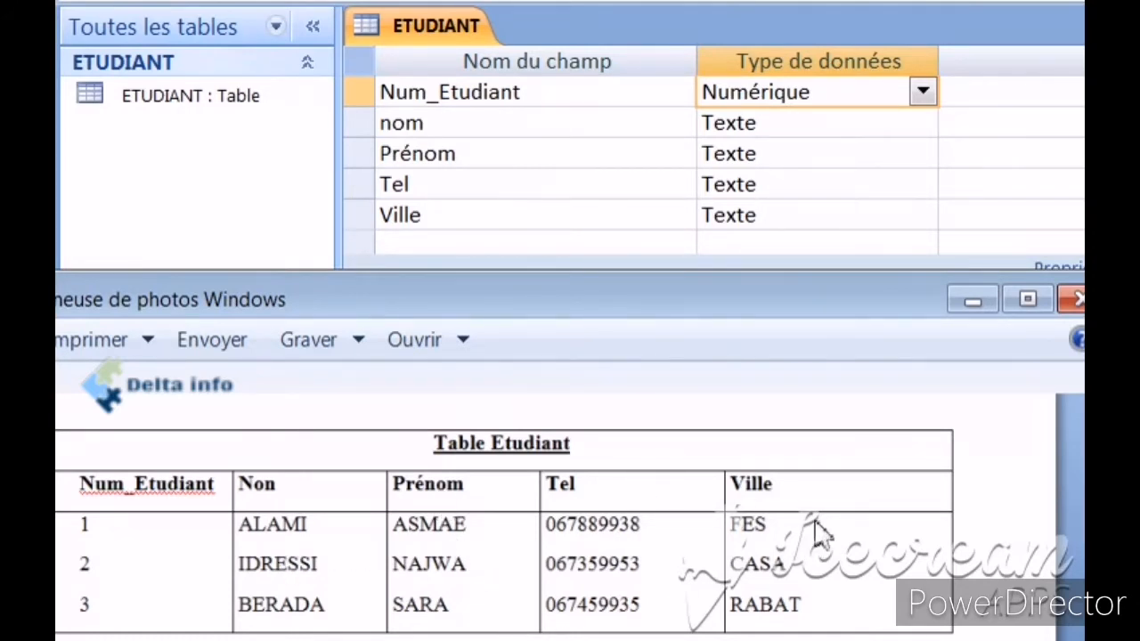
left_click(892, 125)
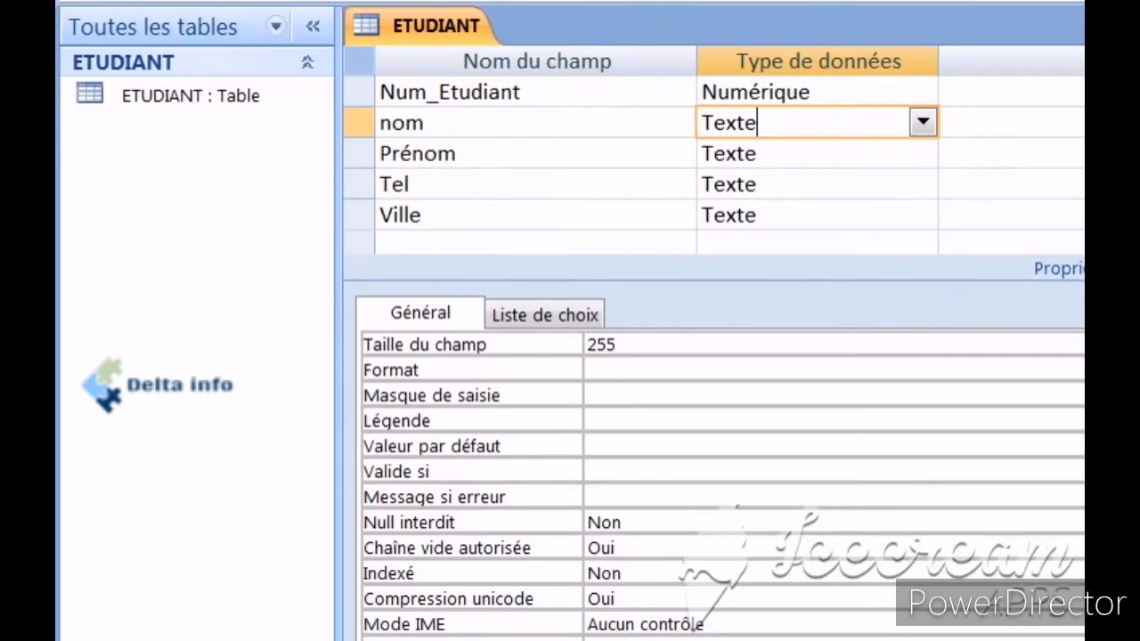
key("alt+Tab")
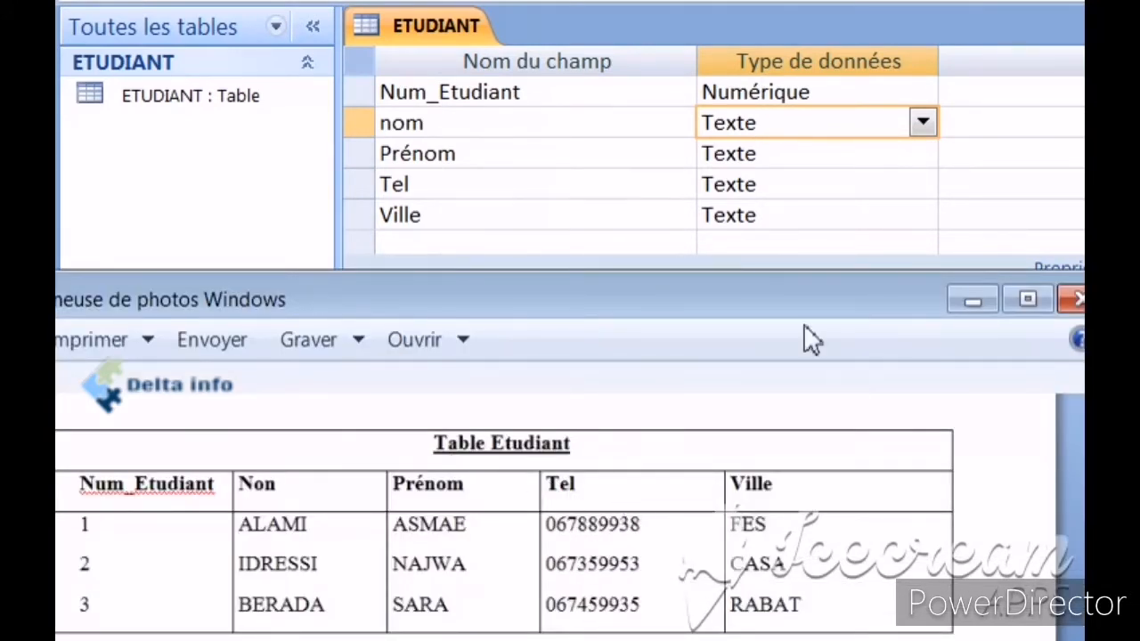
left_click(932, 184)
left_click(923, 184)
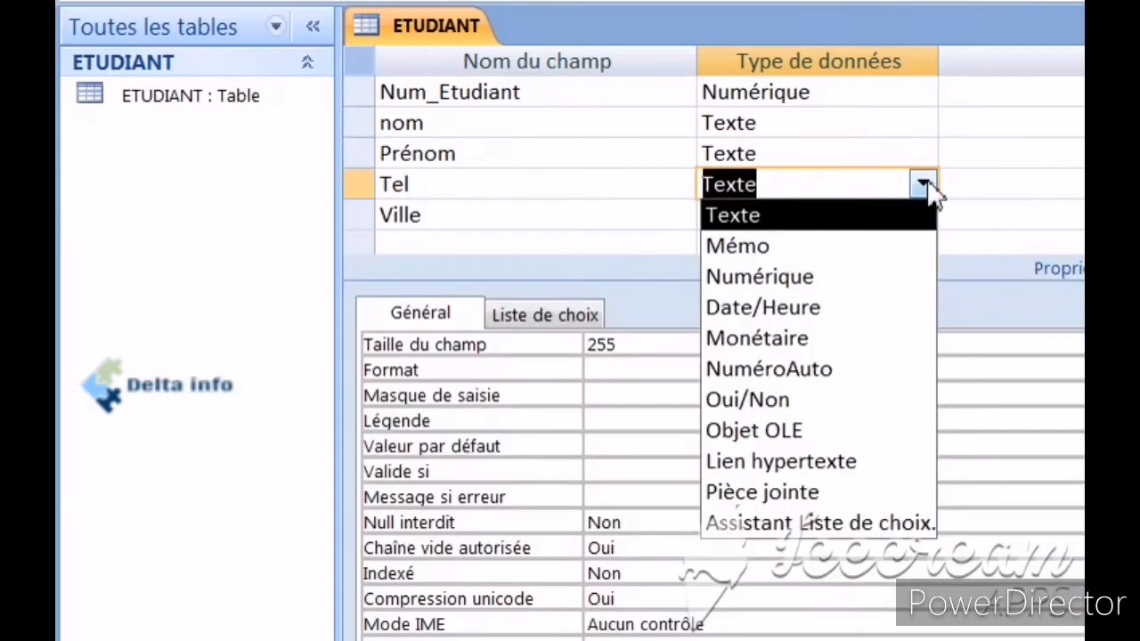
left_click(871, 277)
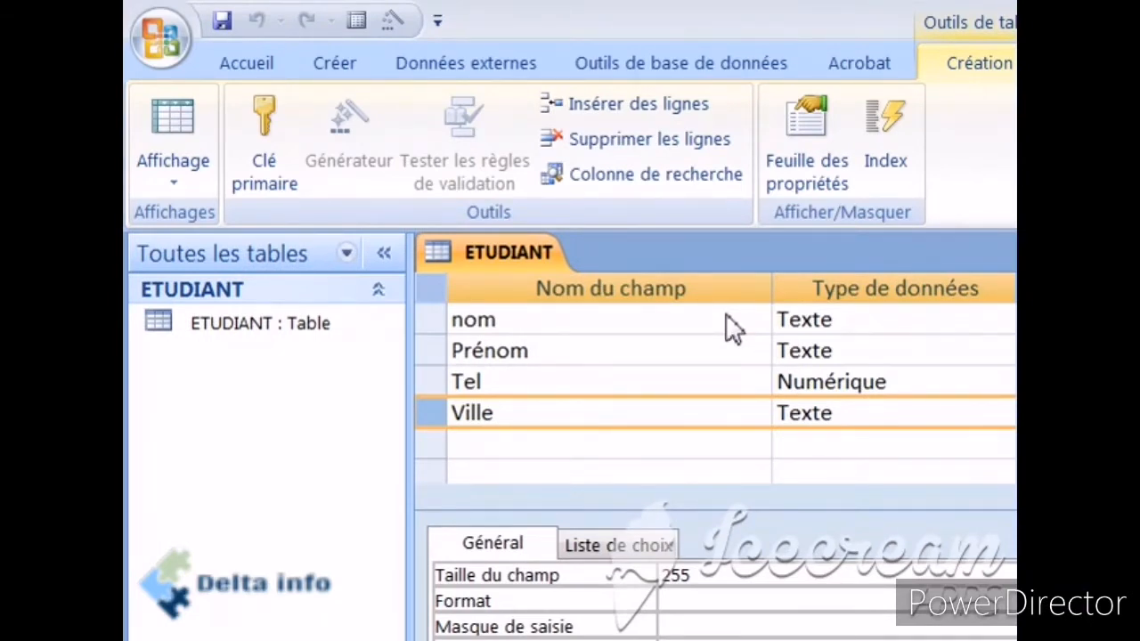
Step: Insert an empty field row above Ville and delete it again
left_click(585, 99)
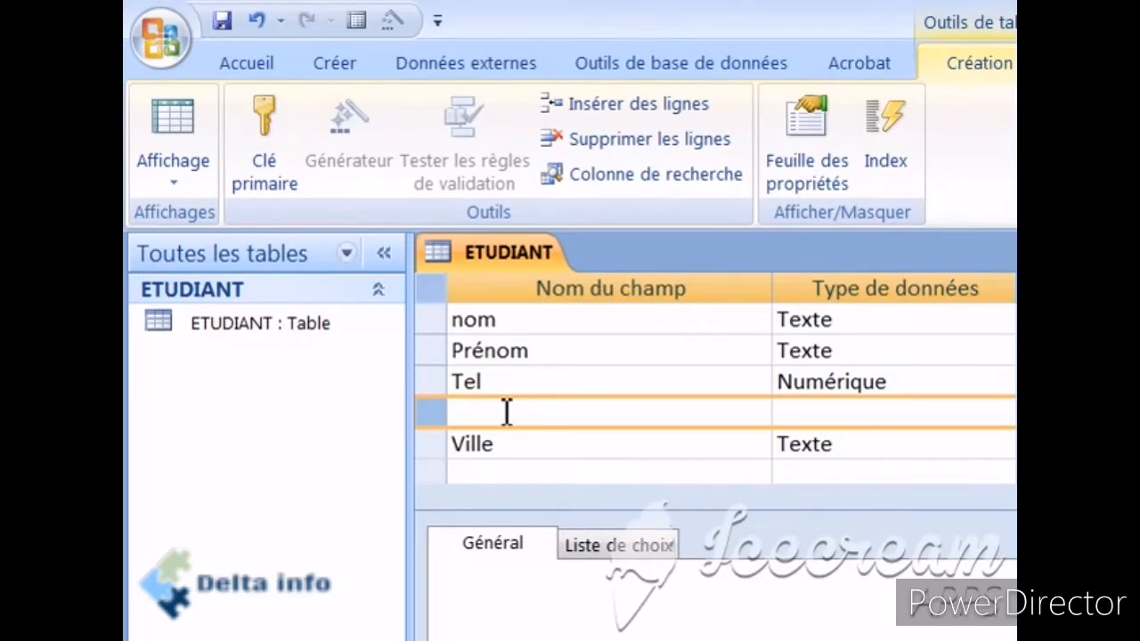
left_click(611, 136)
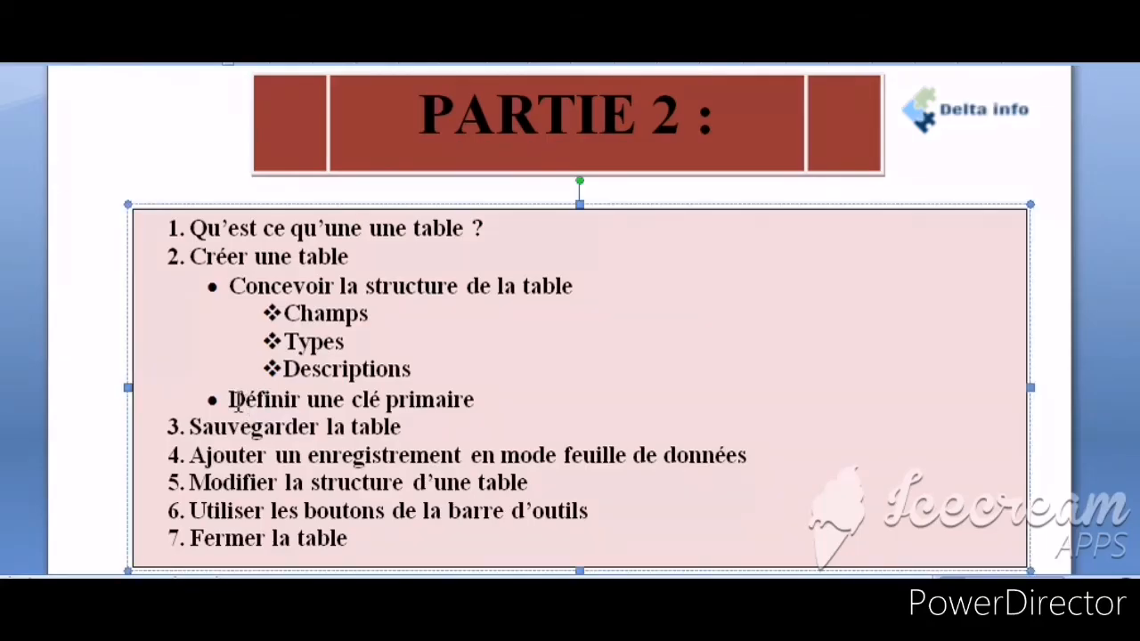
Step: Read the primary key instructions in the lesson document and make Num_Etudiant the primary key of the ETUDIANT table
left_click_drag(229, 399, 479, 397)
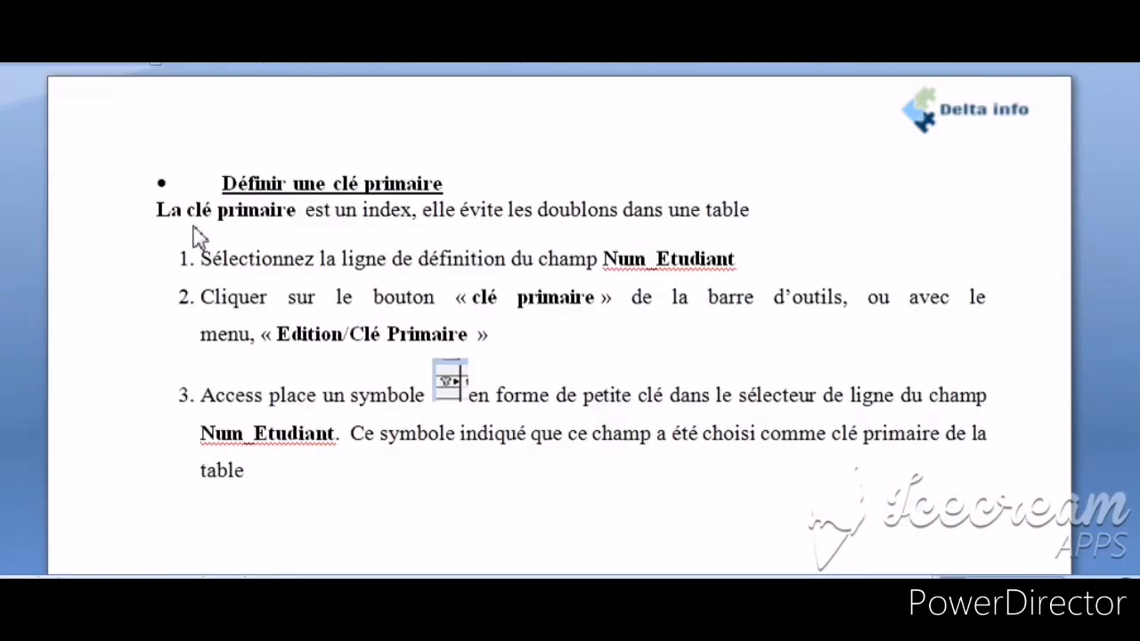
left_click(158, 216)
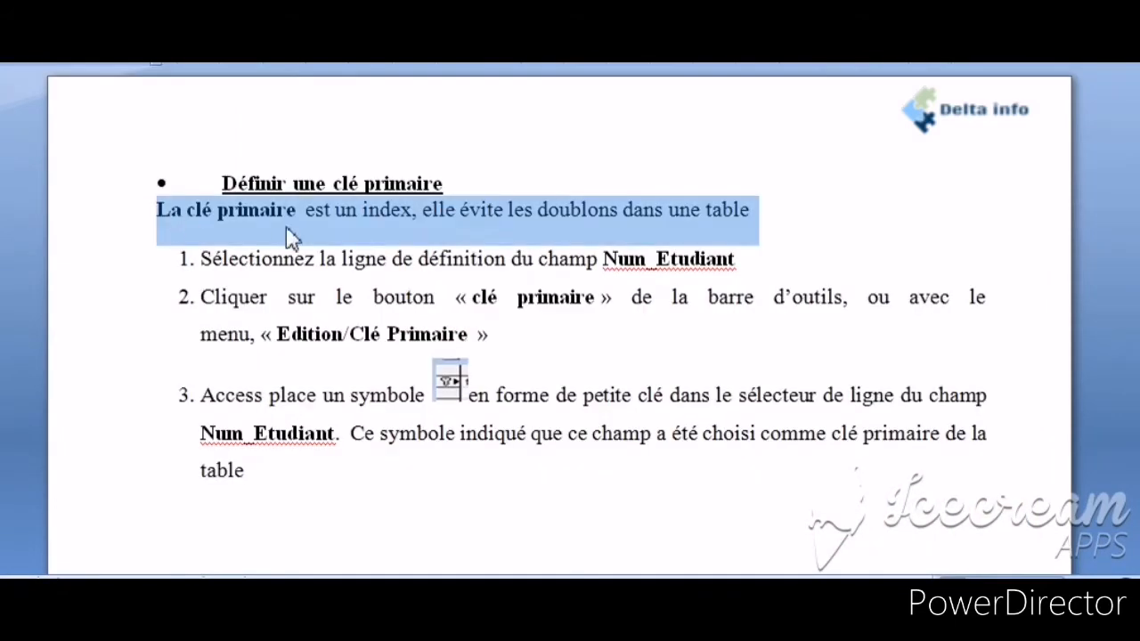
left_click(552, 232)
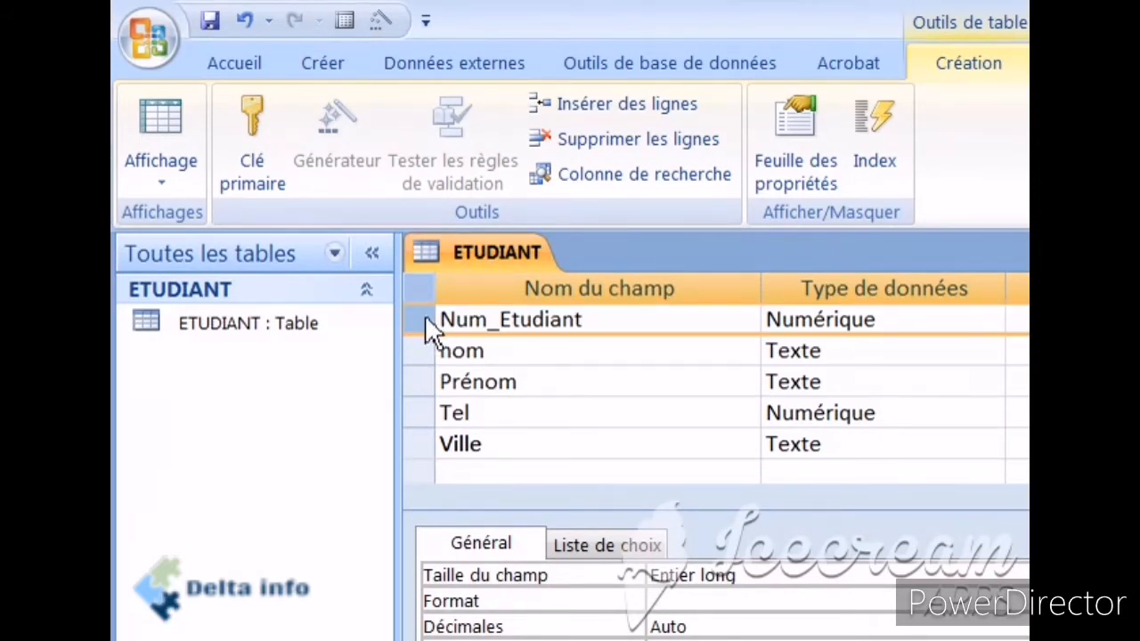
left_click(251, 120)
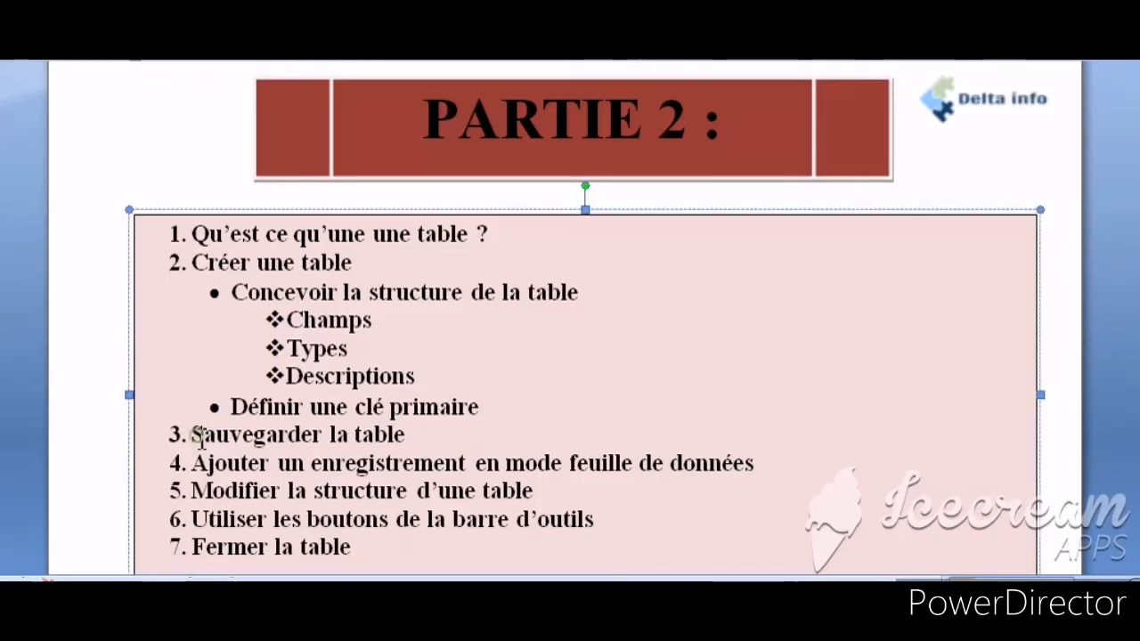
Step: Highlight the topic on saving in the lesson outline and save the ETUDIANT table's structure
left_click_drag(194, 435, 415, 434)
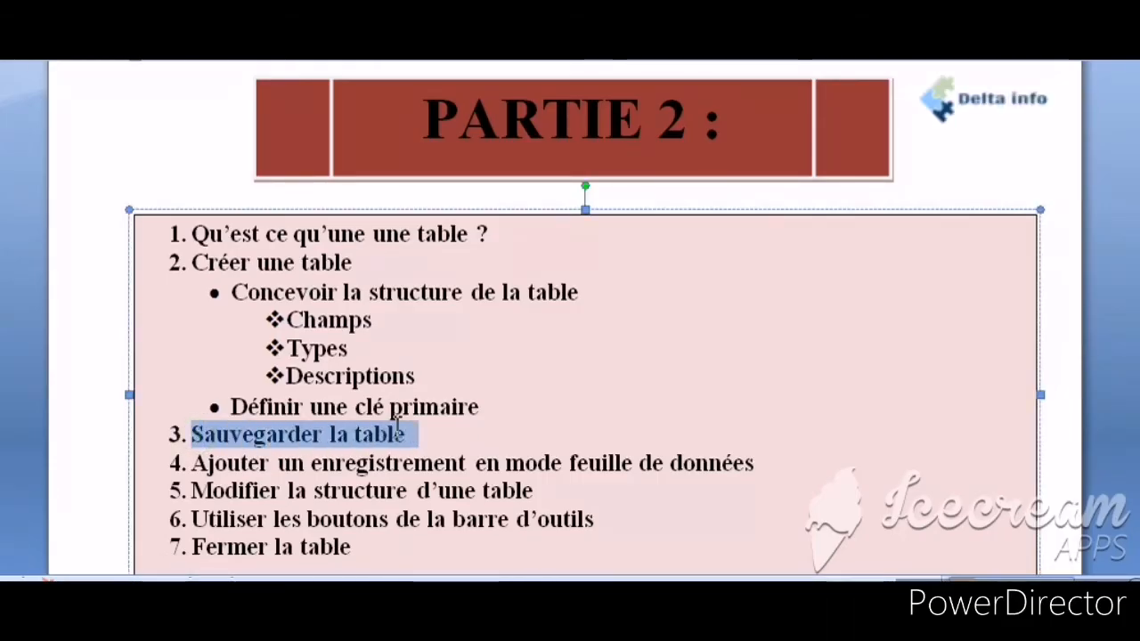
key("Escape")
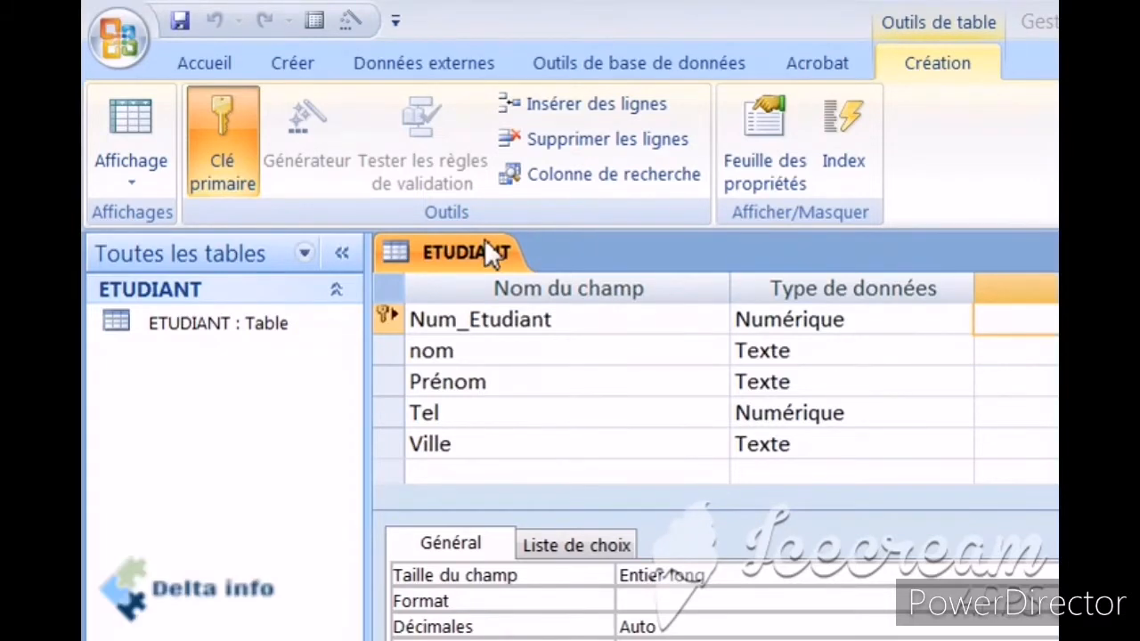
right_click(488, 253)
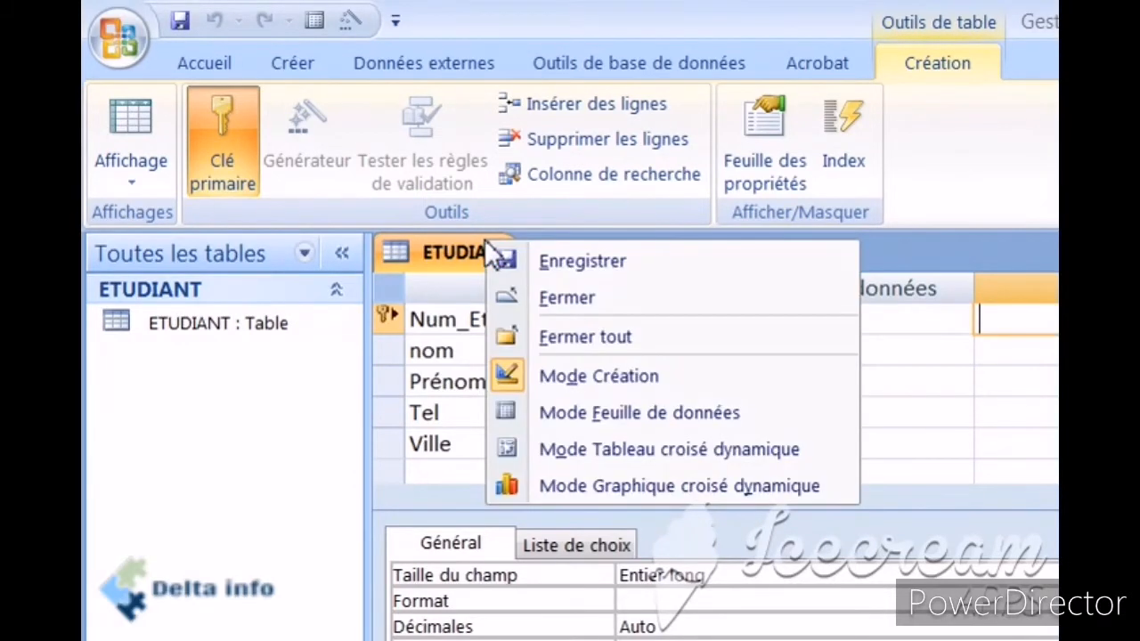
left_click(552, 267)
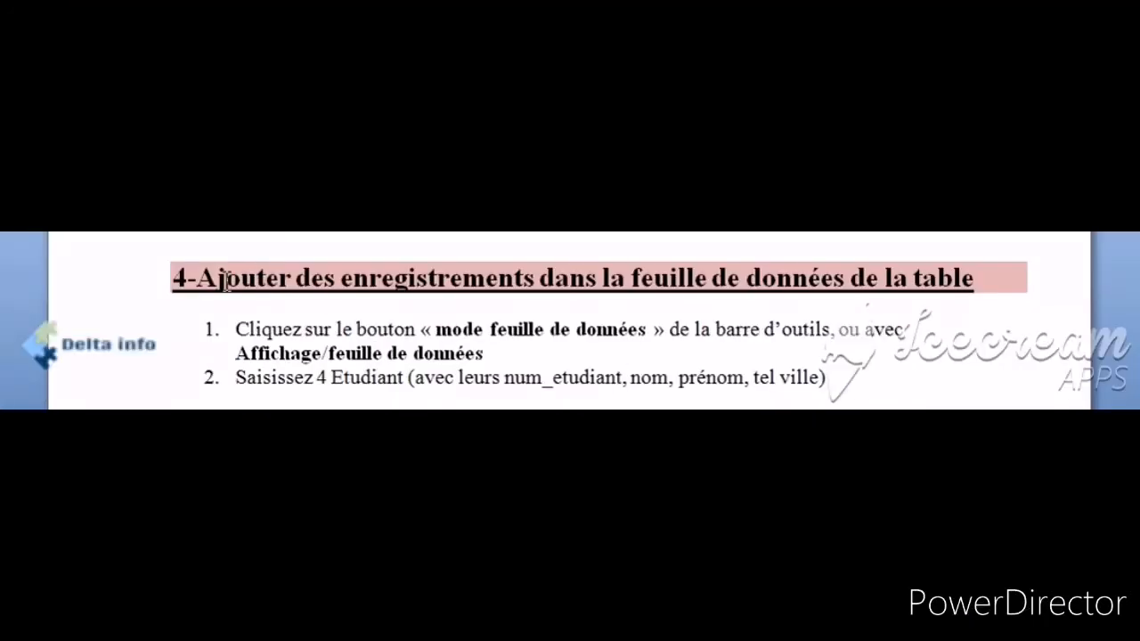
Step: Highlight the lesson heading on adding records and switch the ETUDIANT table to Mode Feuille de données
left_click_drag(205, 272, 941, 265)
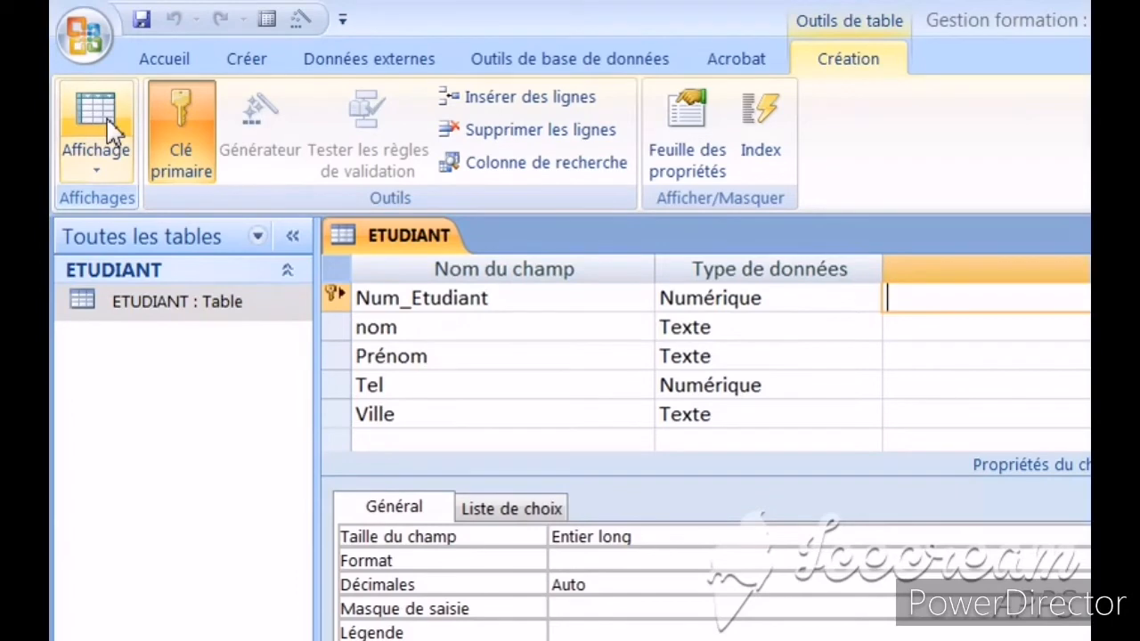
left_click(105, 169)
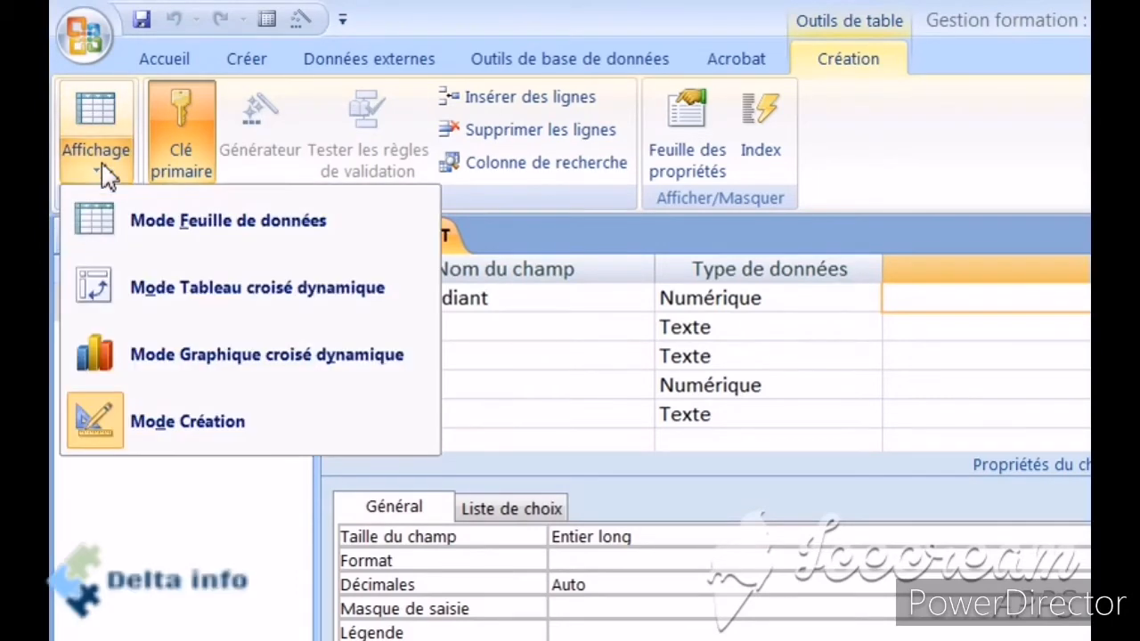
left_click(156, 245)
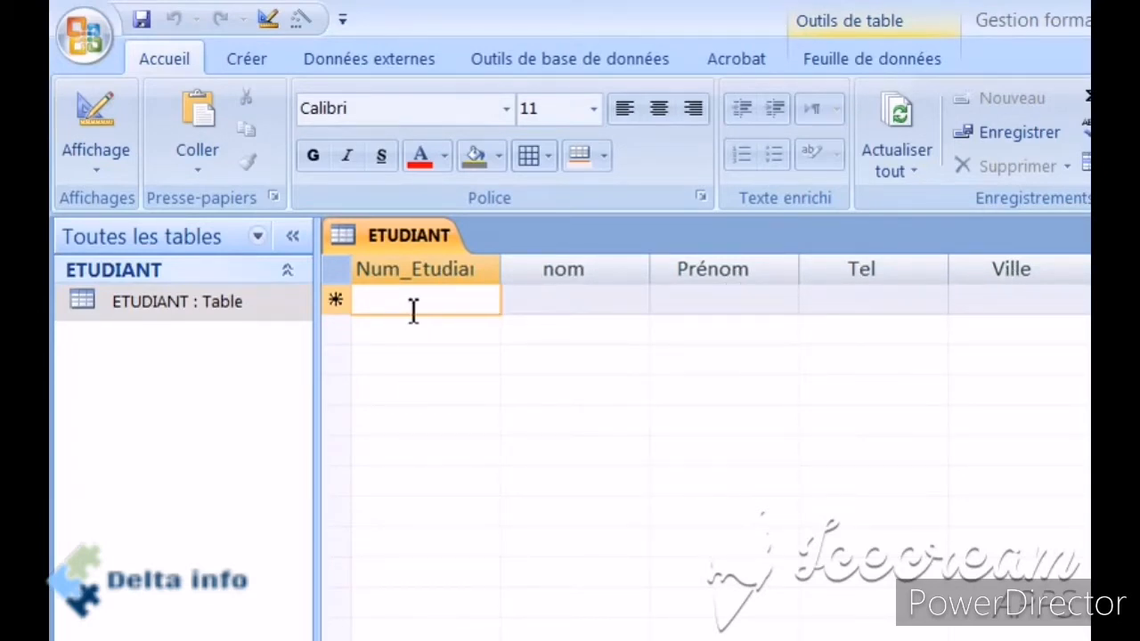
Step: Enter the first ETUDIANT record with Num_Etudiant 1, the student's last name, first name and phone number, and FES as Ville
type("1")
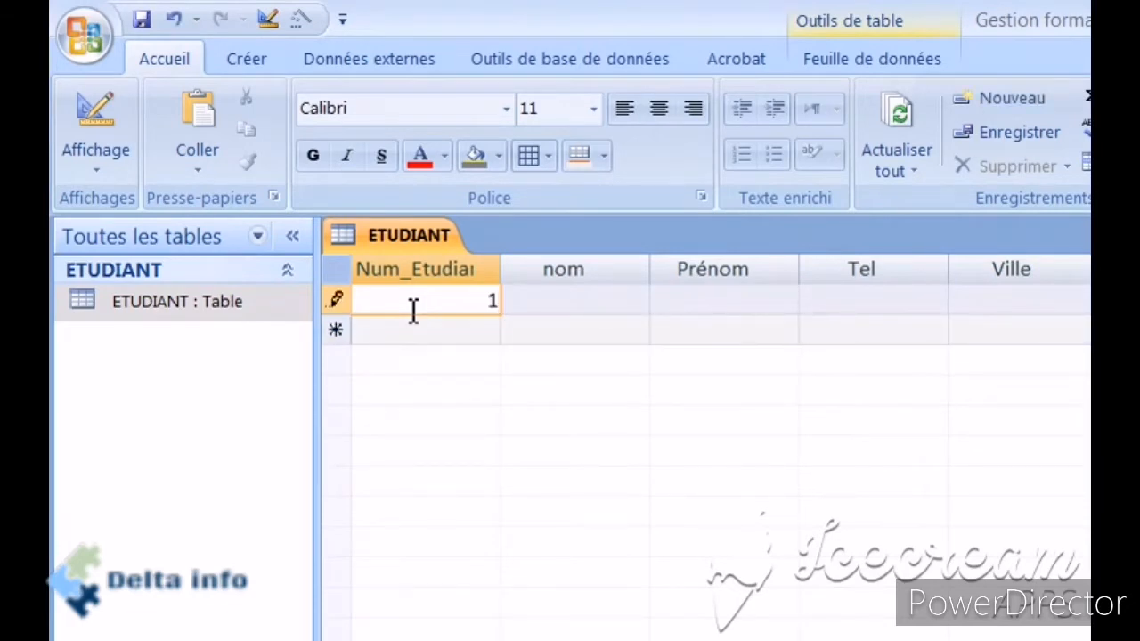
left_click(544, 299)
type("ALAMI")
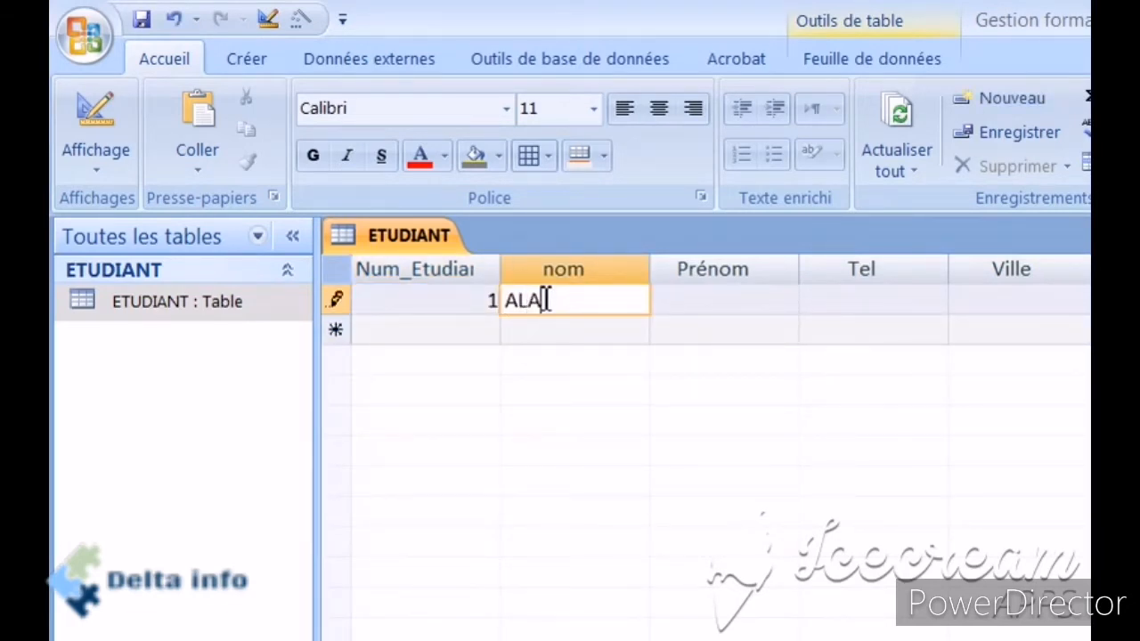
left_click(726, 301)
type("SARA")
left_click(833, 302)
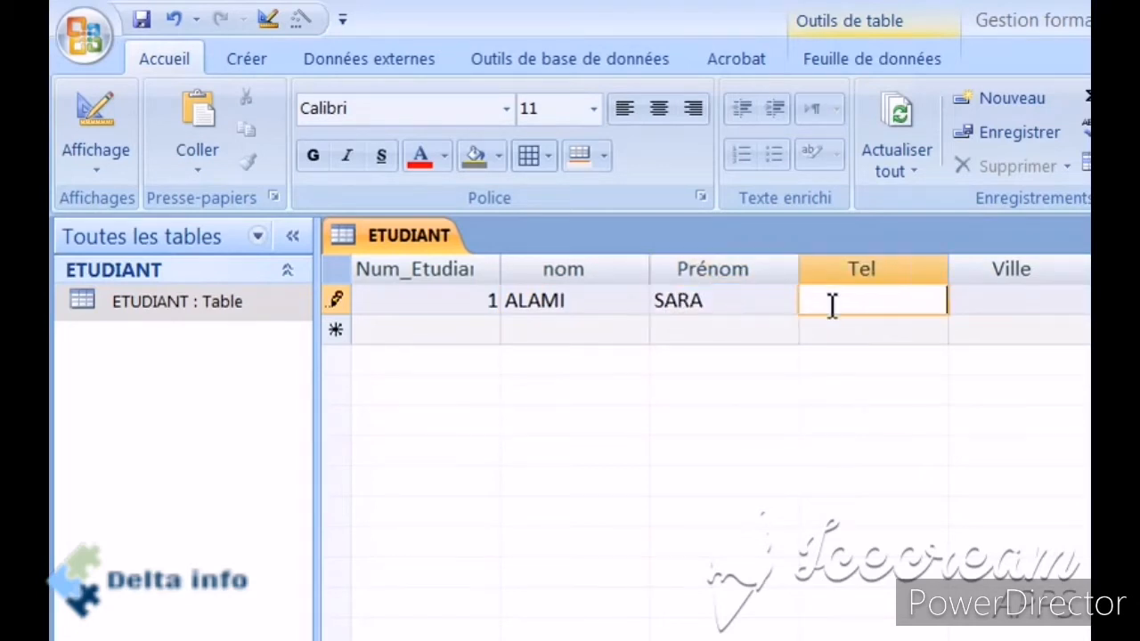
type("9875466")
left_click(1018, 305)
type("FES")
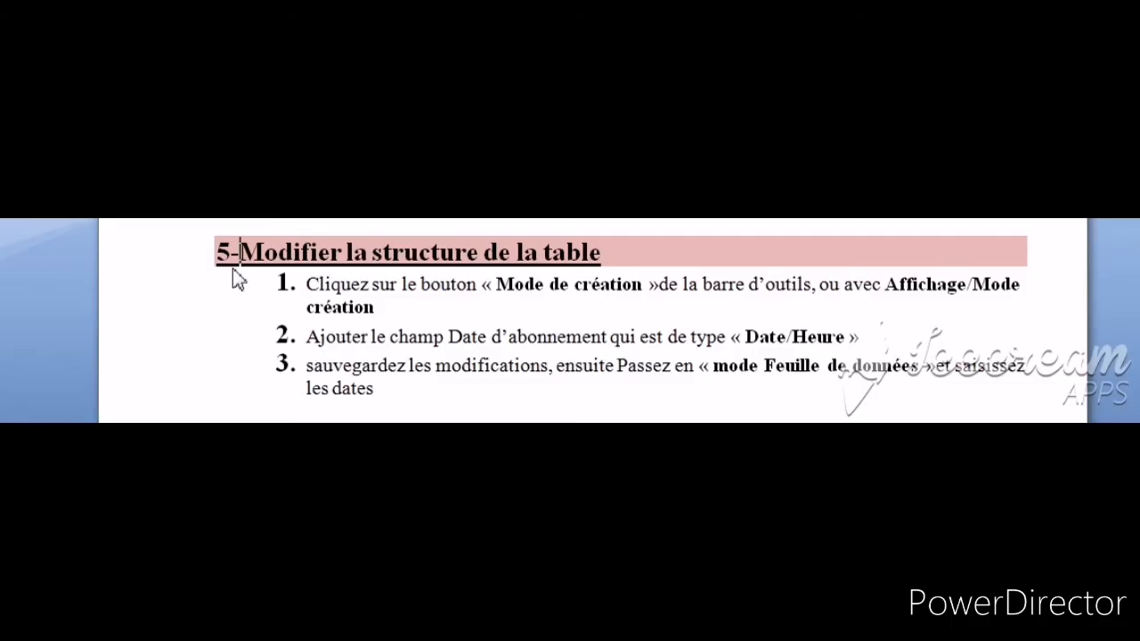
Step: Highlight the lesson heading on modifying the table structure and switch the ETUDIANT table to Mode Création
left_click_drag(214, 252, 627, 253)
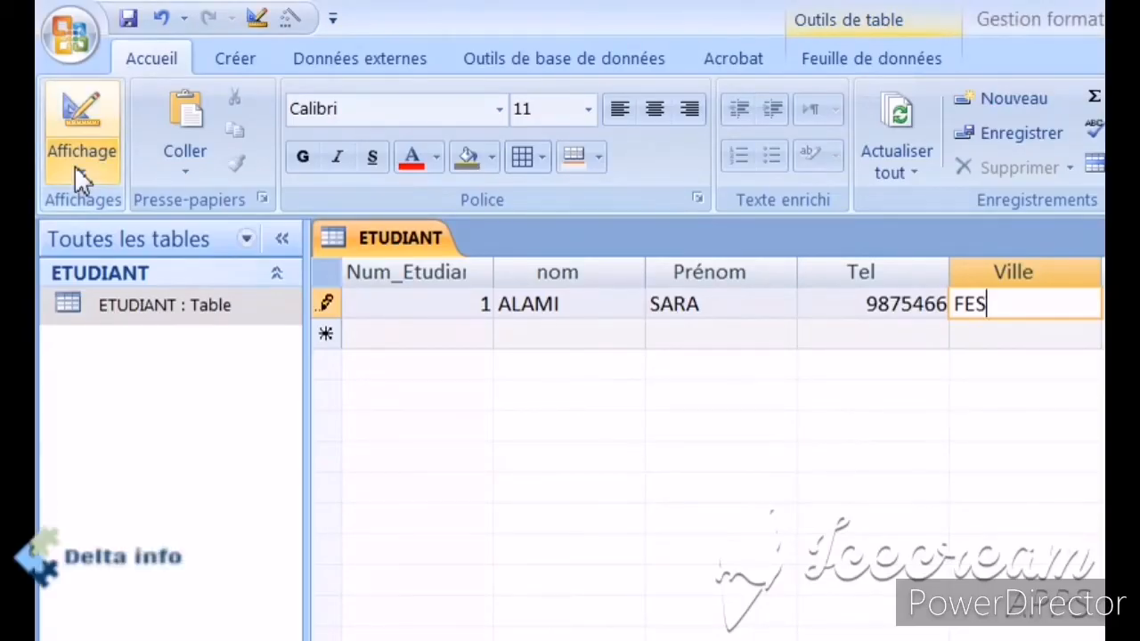
left_click(78, 178)
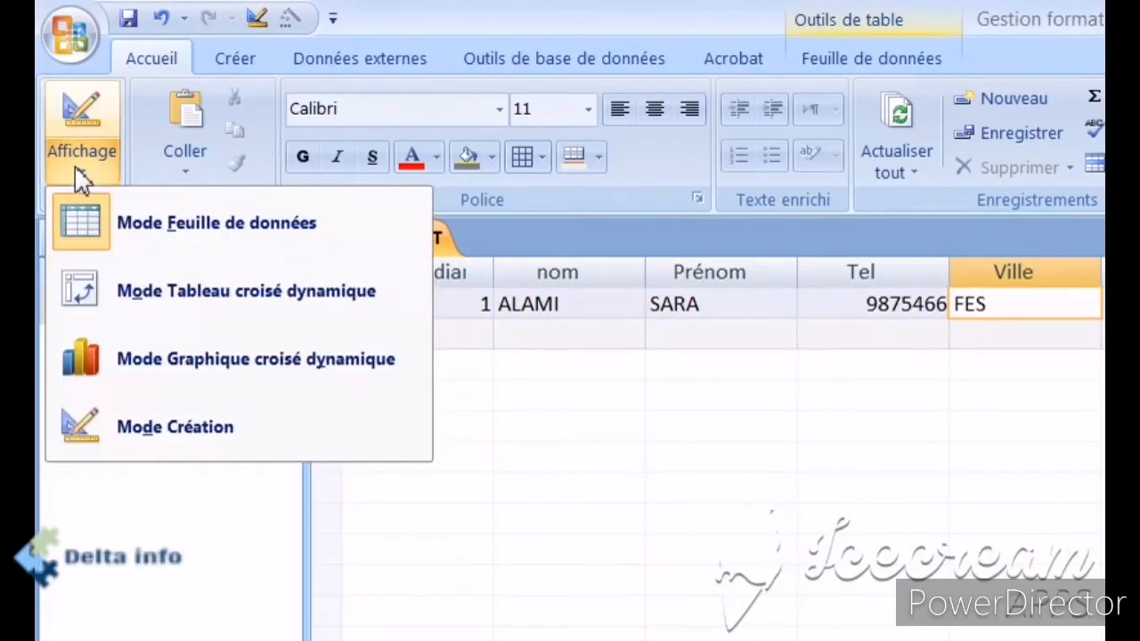
left_click(129, 434)
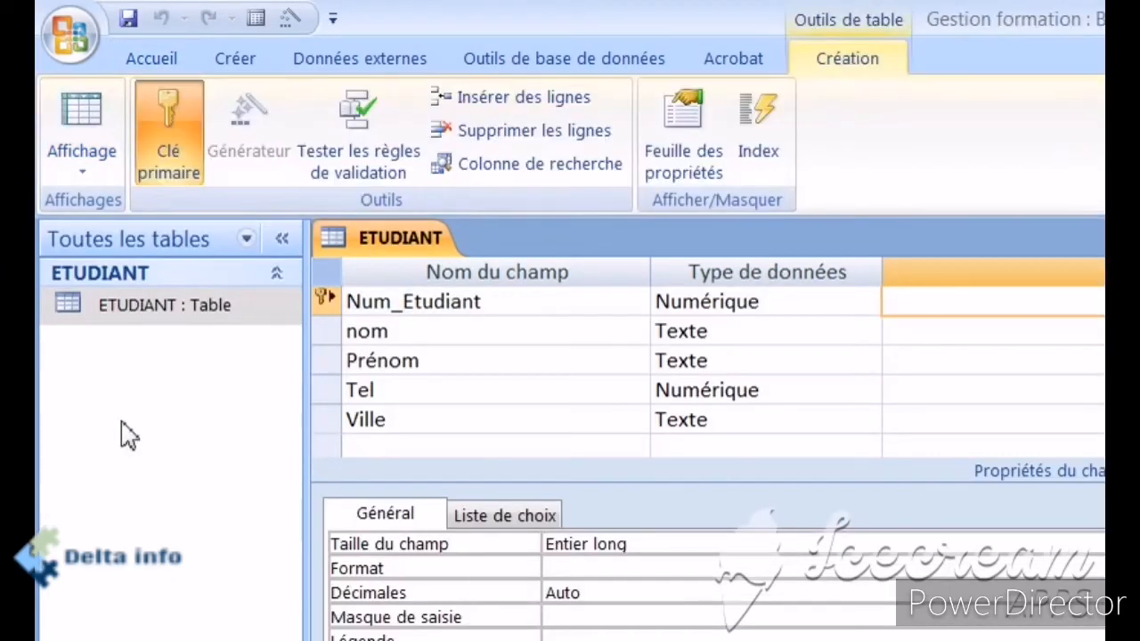
Step: Add a field named Date d'abonnement below Ville with the data type Date/Heure
left_click(375, 449)
type("D")
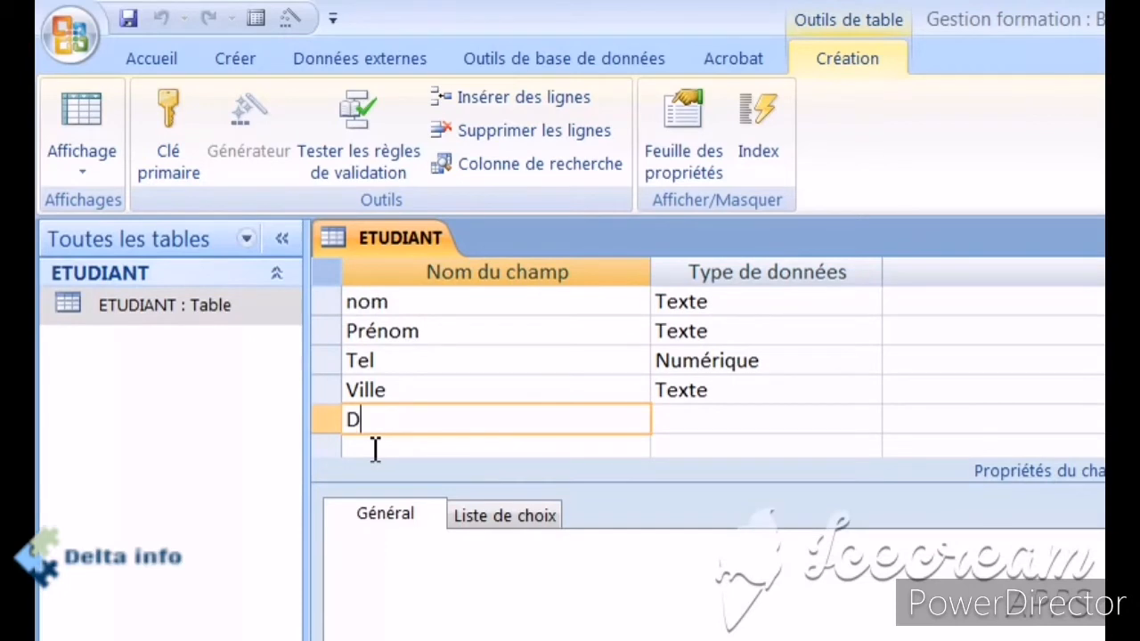
type("ate d'abo")
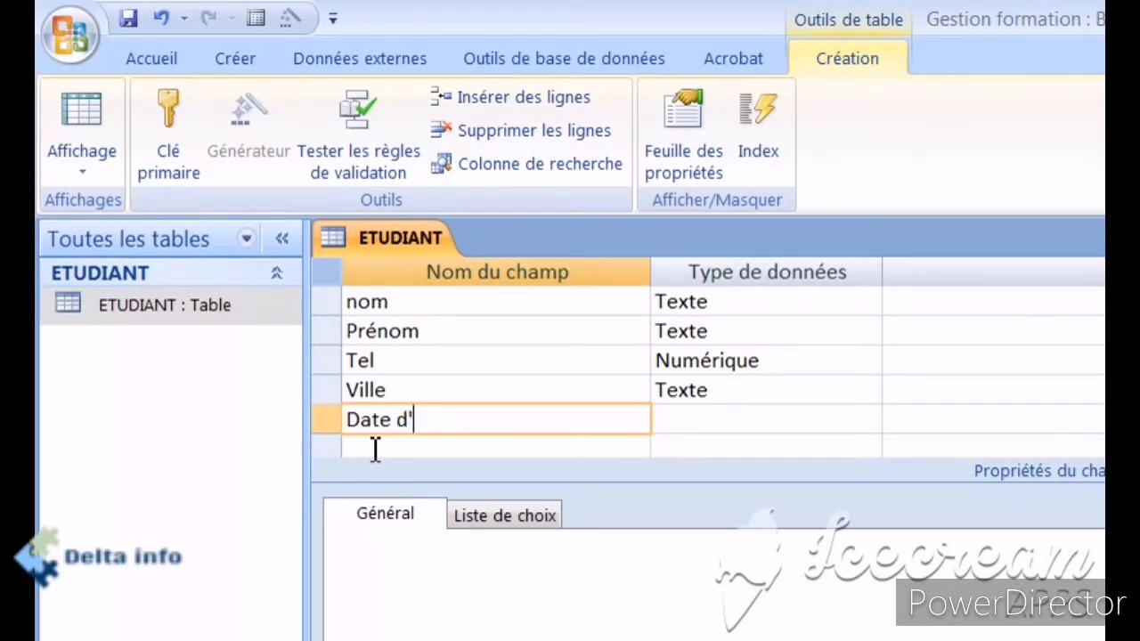
type("nnement")
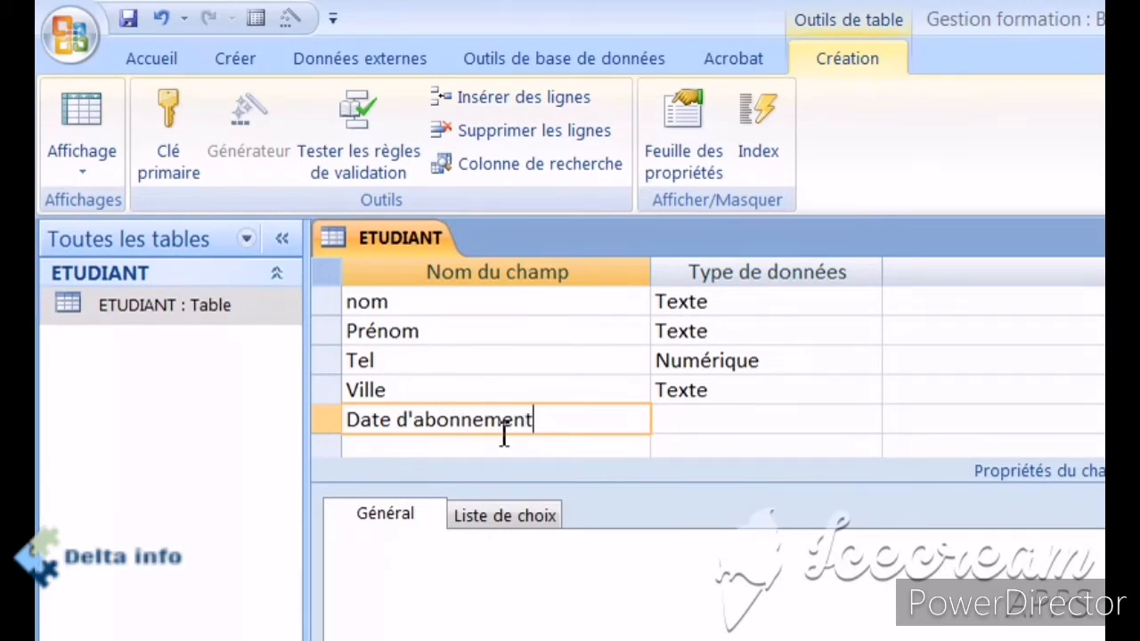
left_click(796, 428)
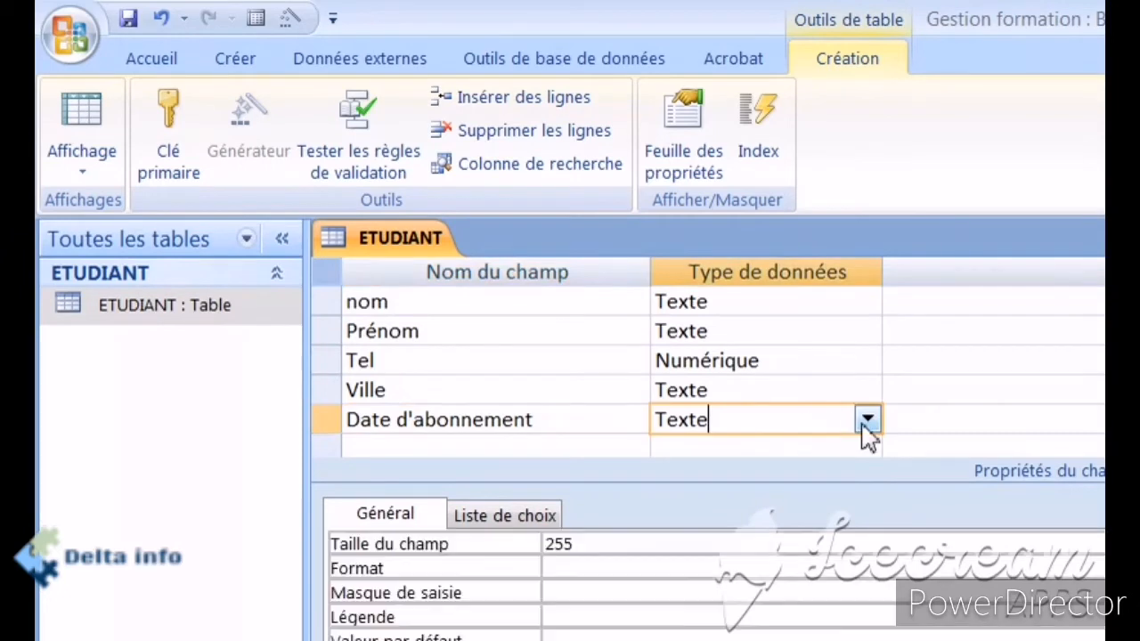
left_click(865, 424)
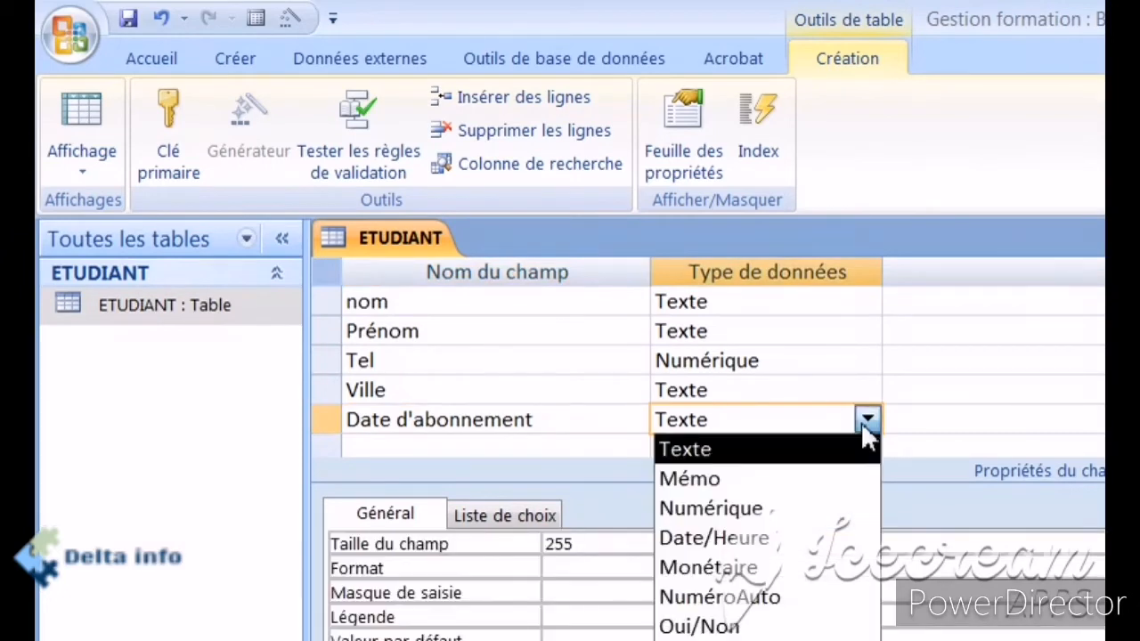
left_click(752, 539)
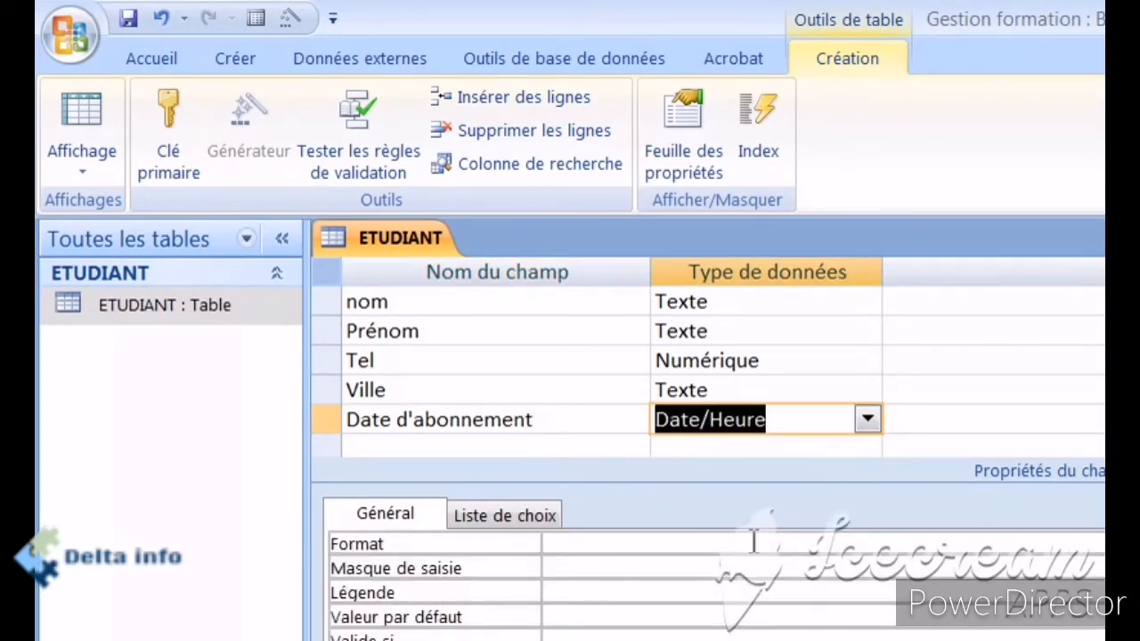
Step: Switch the ETUDIANT table to Mode Feuille de données, saving the modified structure
left_click(81, 171)
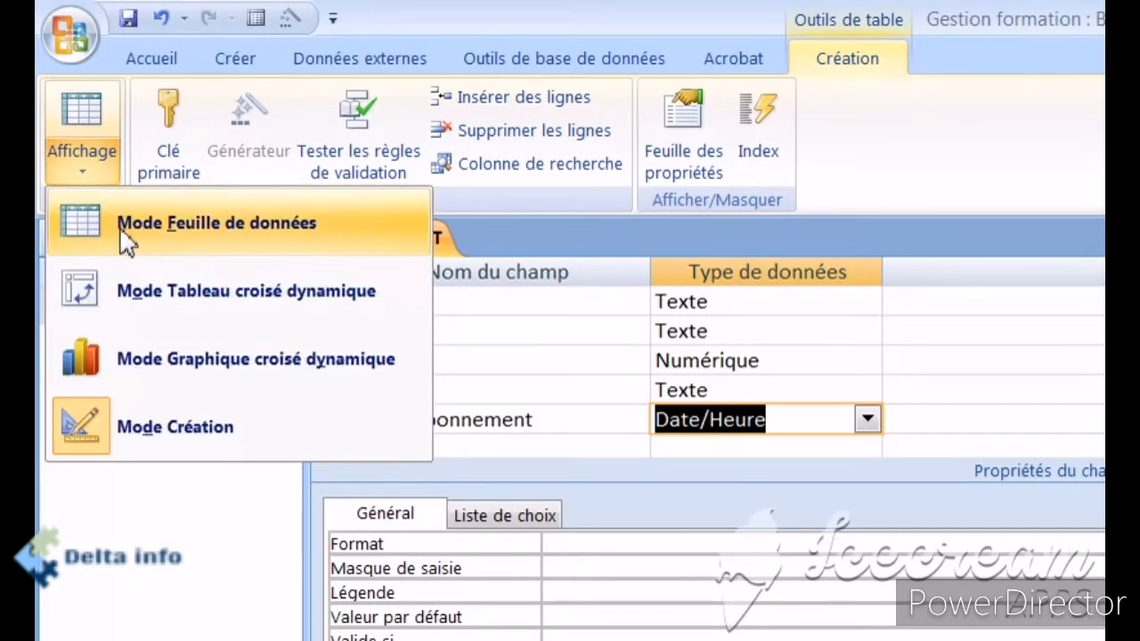
left_click(206, 247)
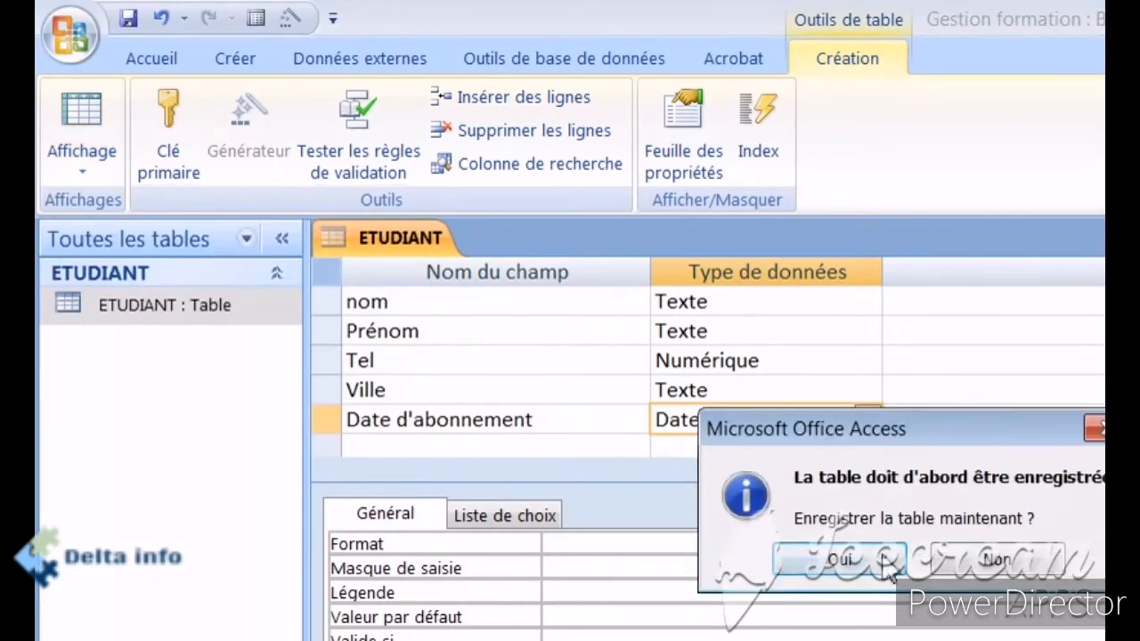
left_click(842, 566)
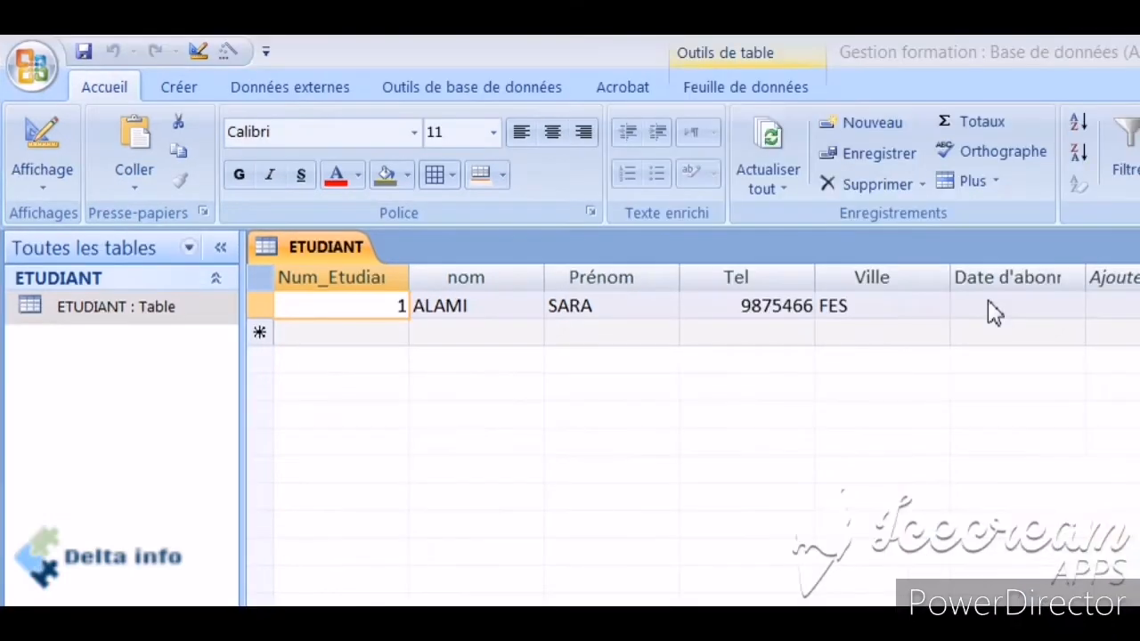
Step: Widen the Date d'abonnement column and enter 12/11/2021 as the first student's subscription date
left_click(1139, 303)
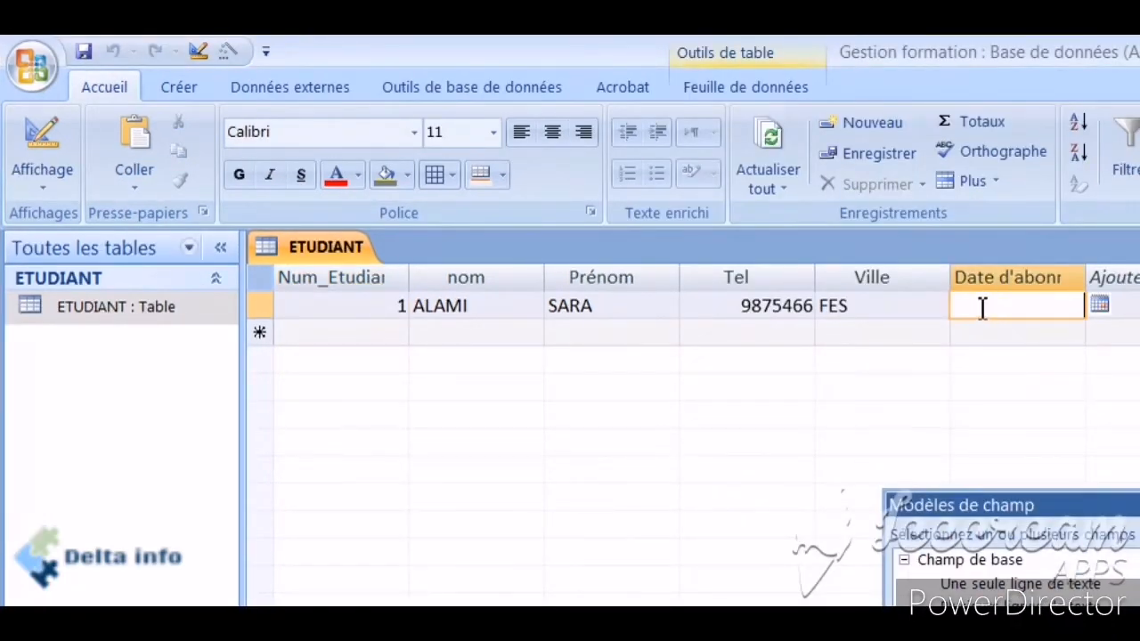
left_click_drag(1088, 274, 1139, 276)
type("12/11/202")
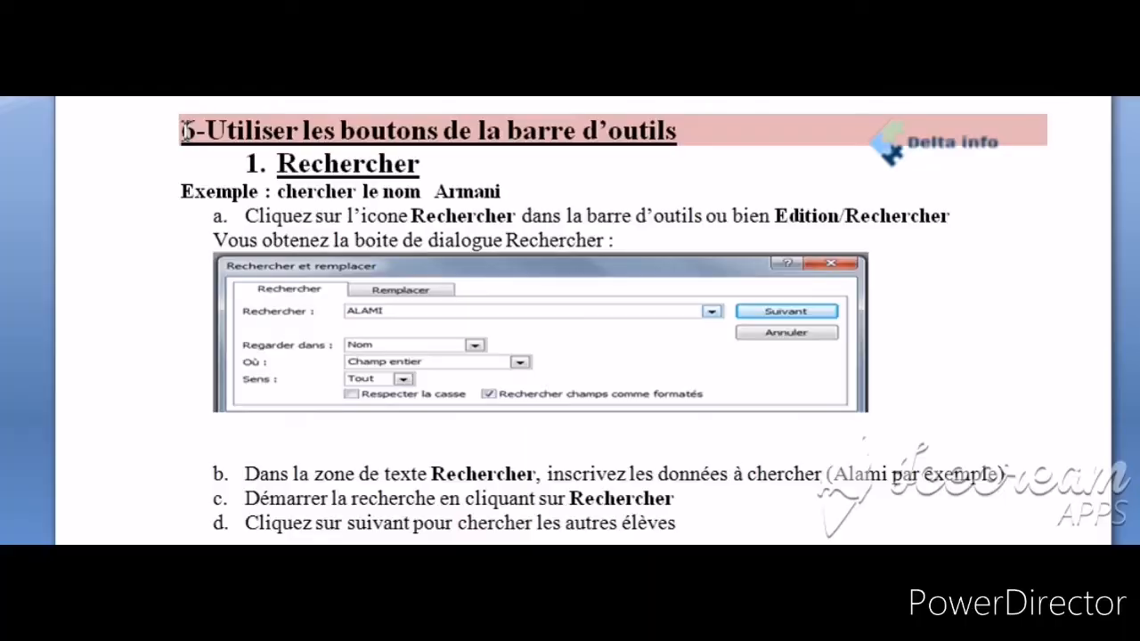
Step: Highlight the lesson heading on the toolbar buttons and search the ETUDIANT table for the last name of student number 4
left_click_drag(183, 131, 702, 140)
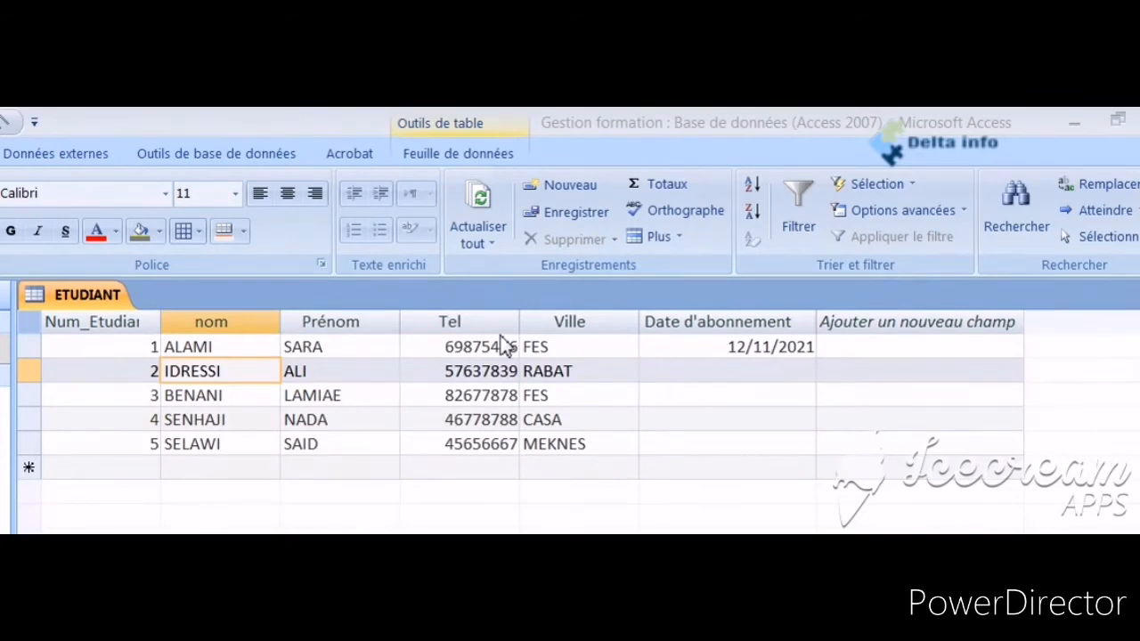
left_click(1015, 223)
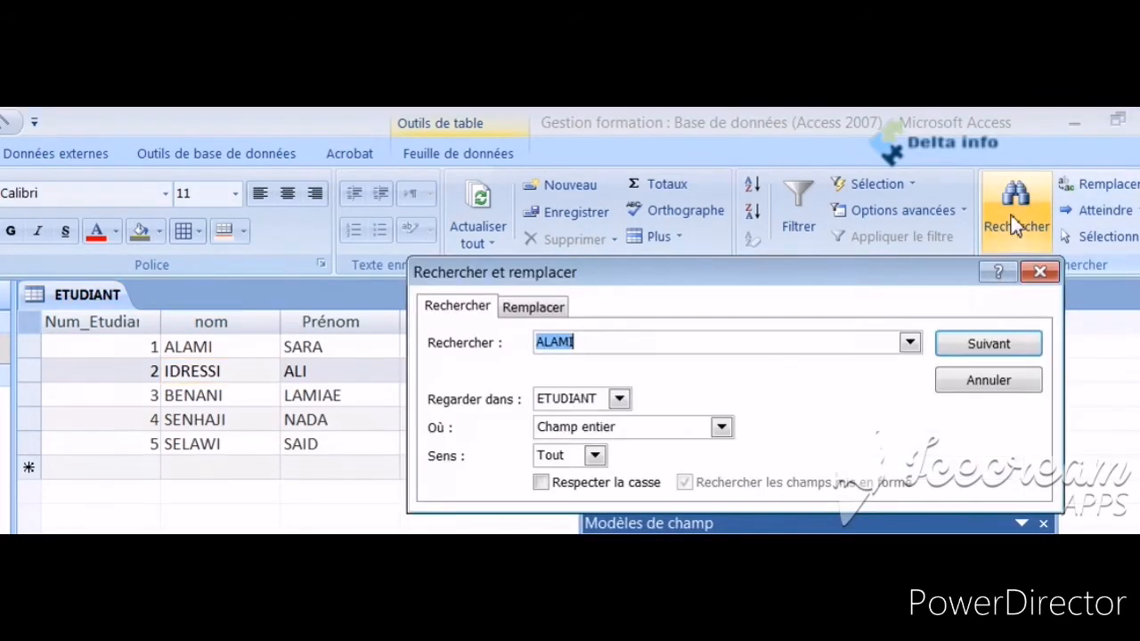
type("SE")
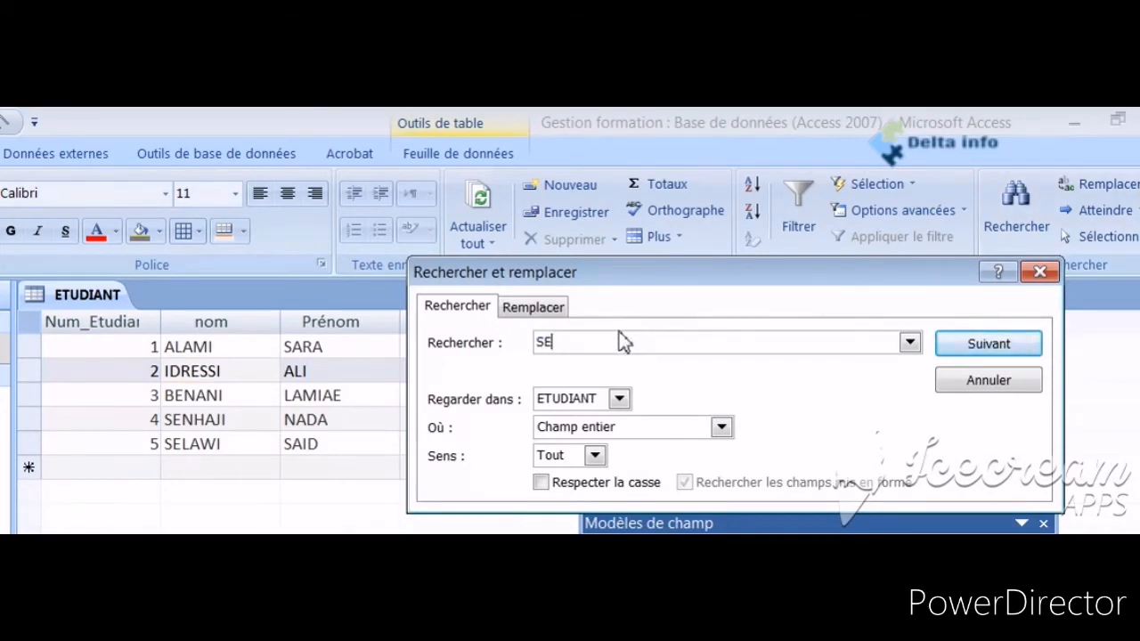
type("NHAJI")
left_click(991, 352)
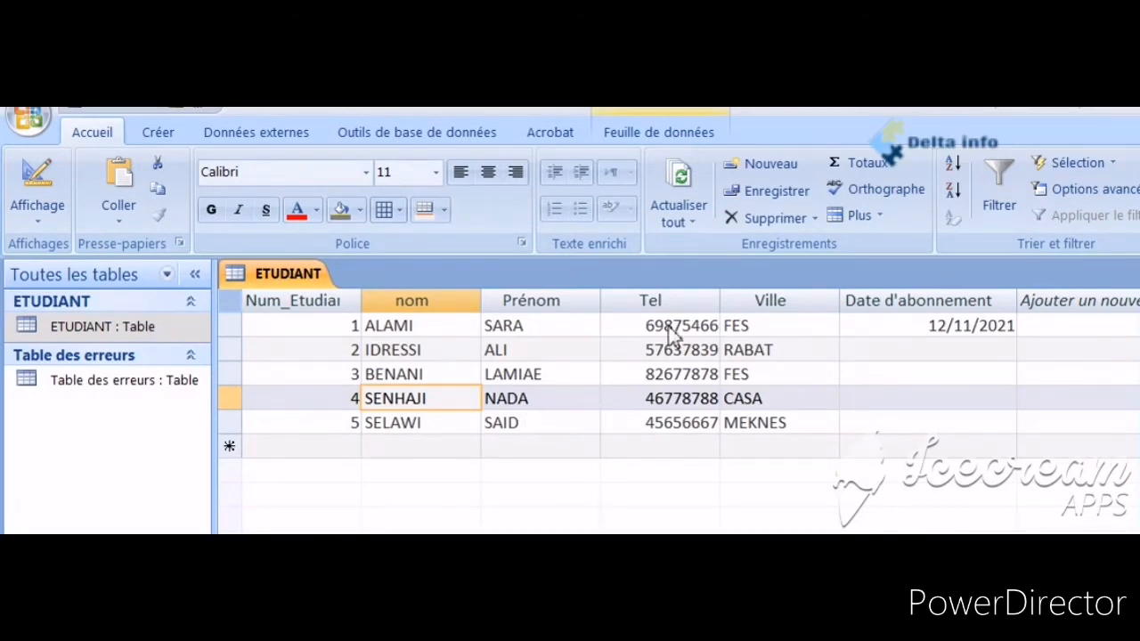
Step: Sort the ETUDIANT records by the nom column in ascending order and then in descending order
left_click(438, 302)
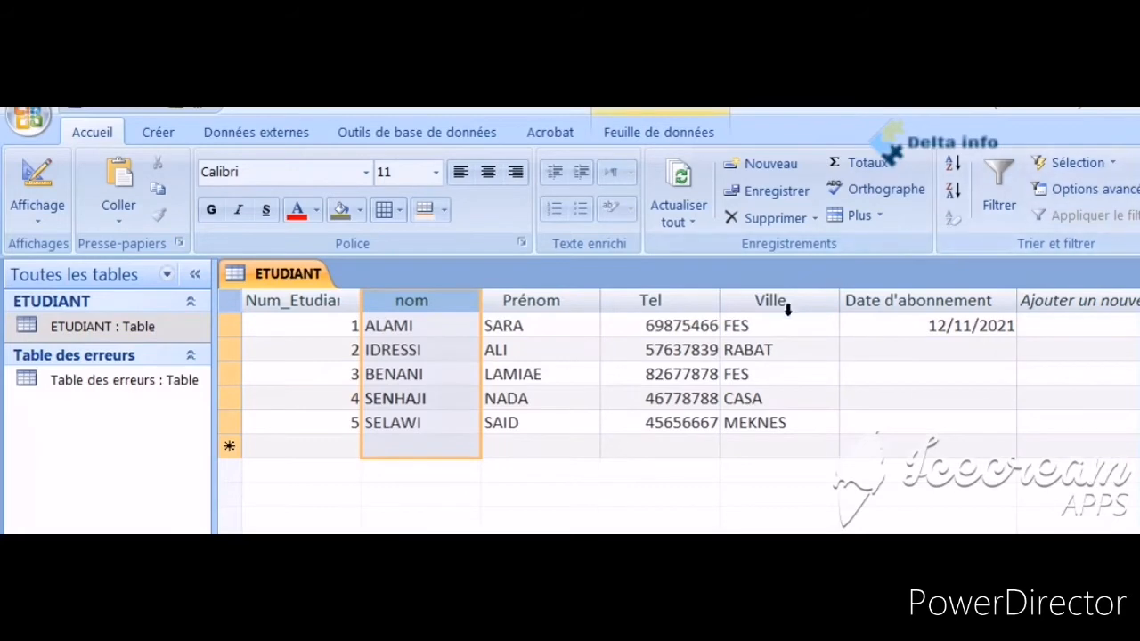
left_click(960, 166)
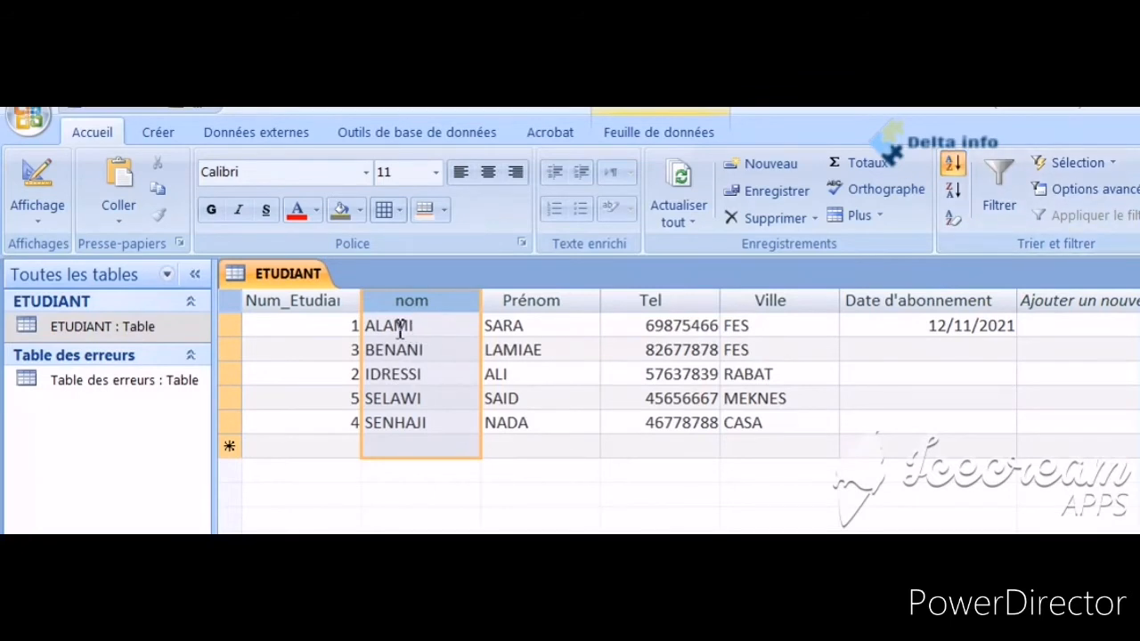
left_click(952, 196)
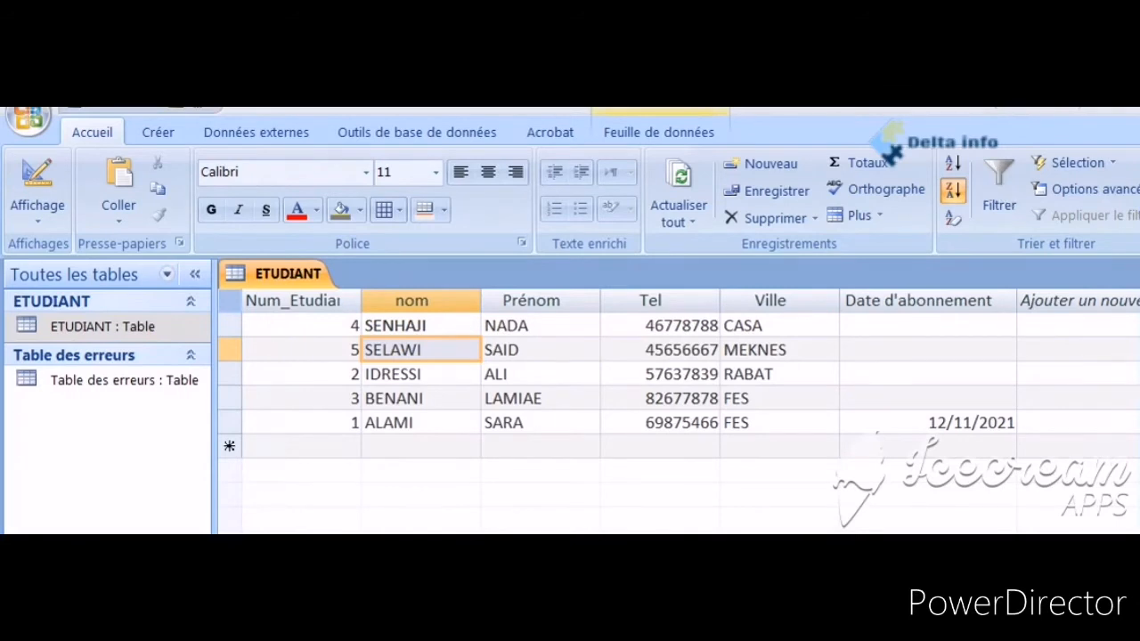
Step: Filter the nom column with Ne contient pas to exclude the last name of student number 4
key("Up")
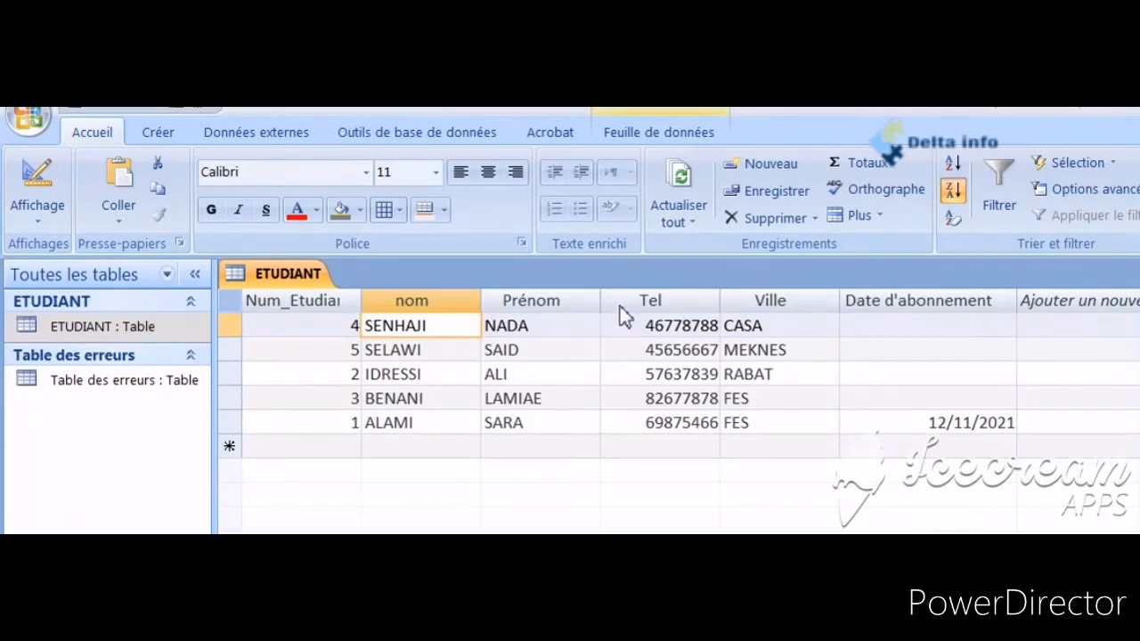
left_click(1112, 163)
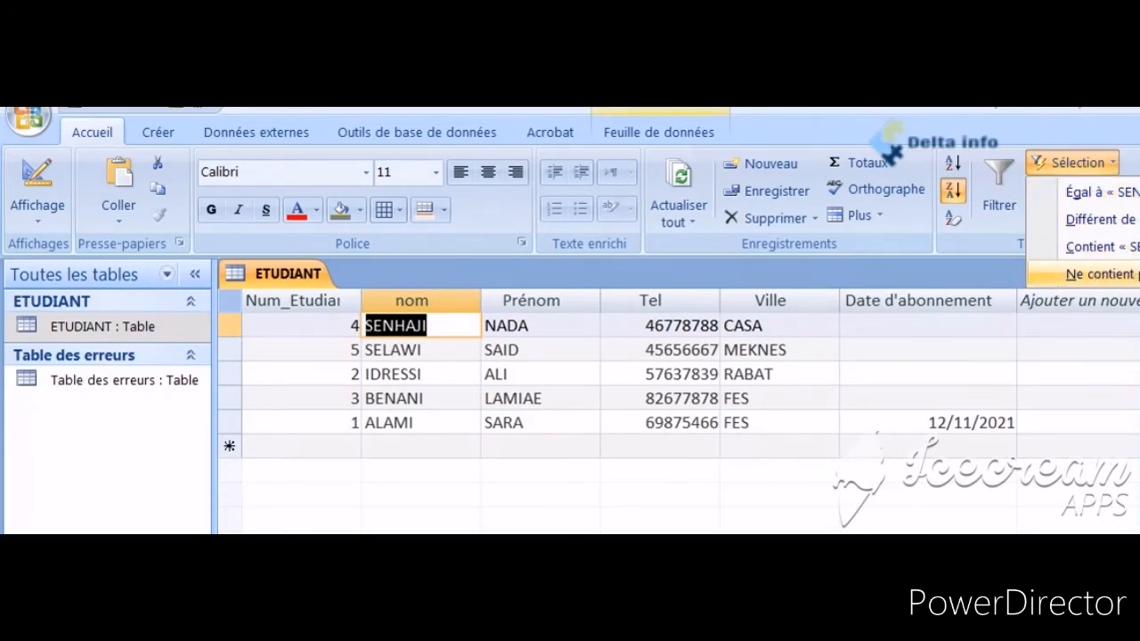
left_click(1129, 277)
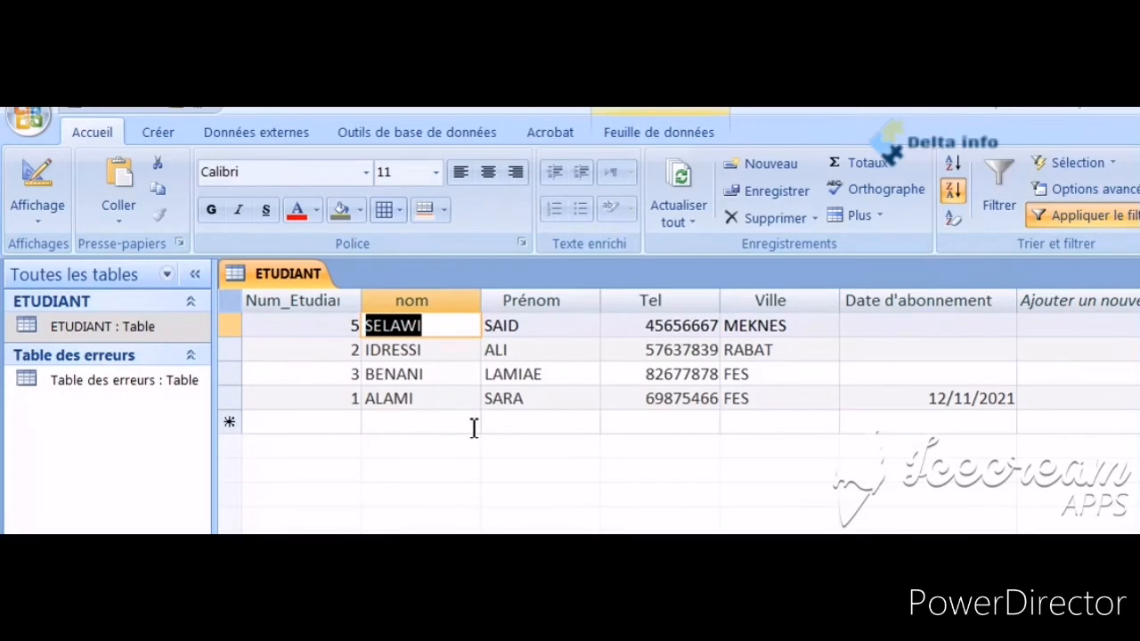
Step: Filter the nom column with Égal à for the last name of student number 5, and turn the filter off
left_click(1112, 164)
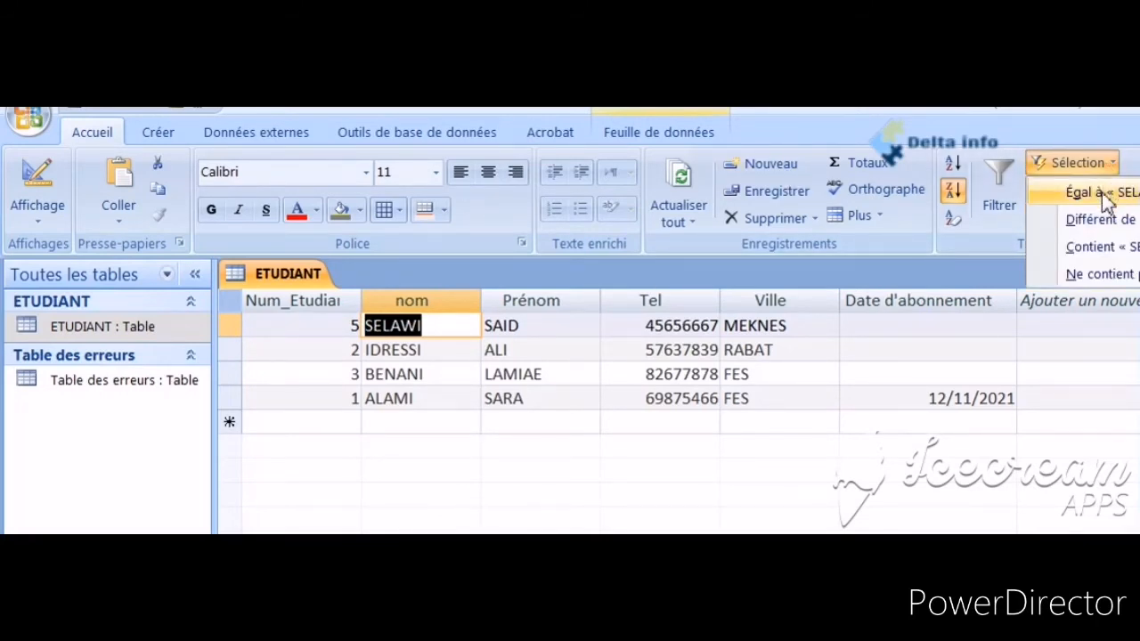
left_click(1104, 194)
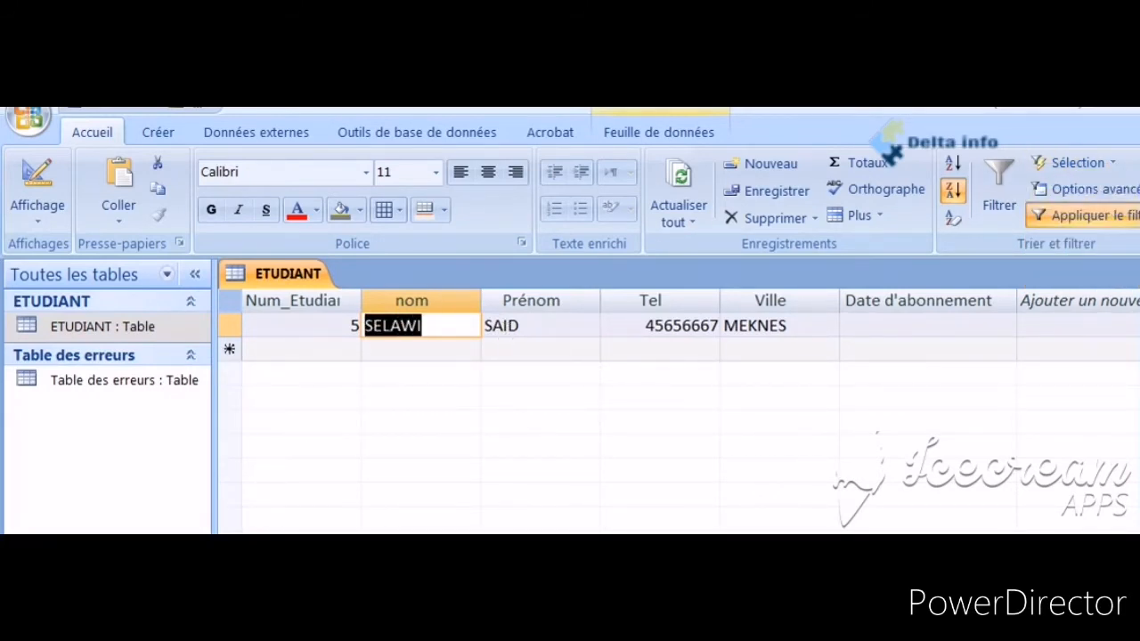
left_click(1097, 216)
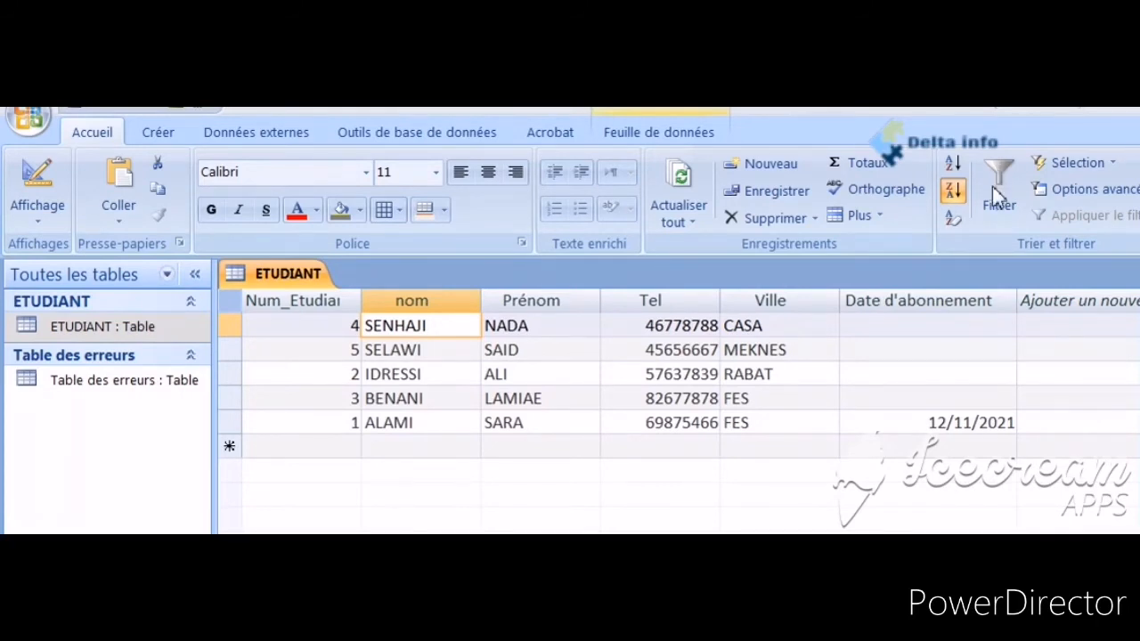
Step: Filter the nom column by its value list, clearing (Sélectionner tout) and keeping (Vides) checked
left_click(992, 186)
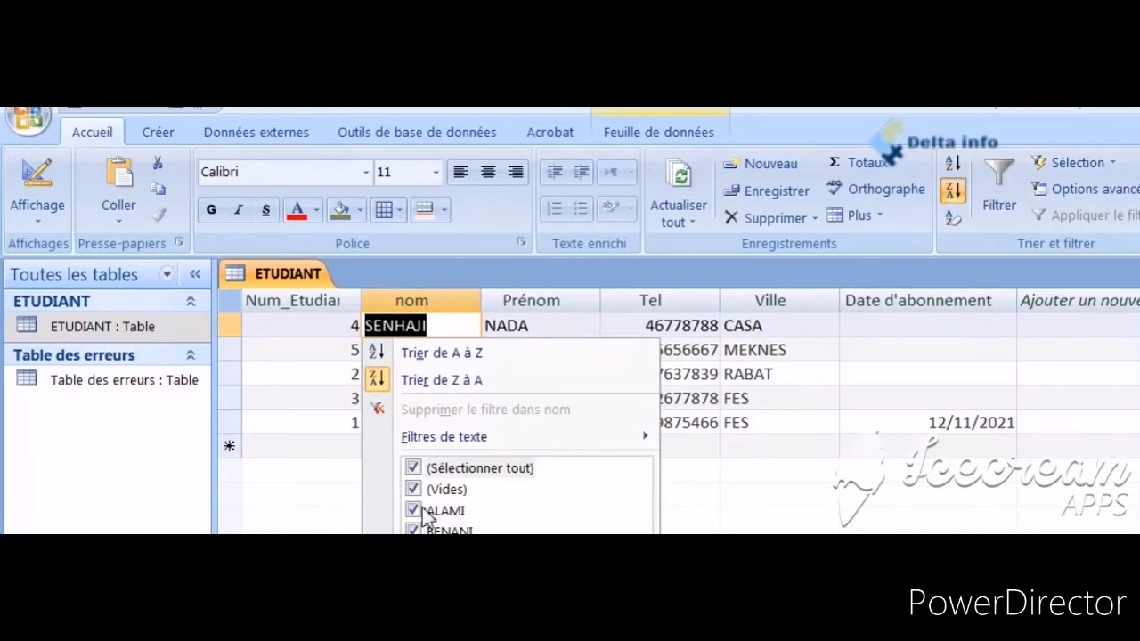
left_click(419, 513)
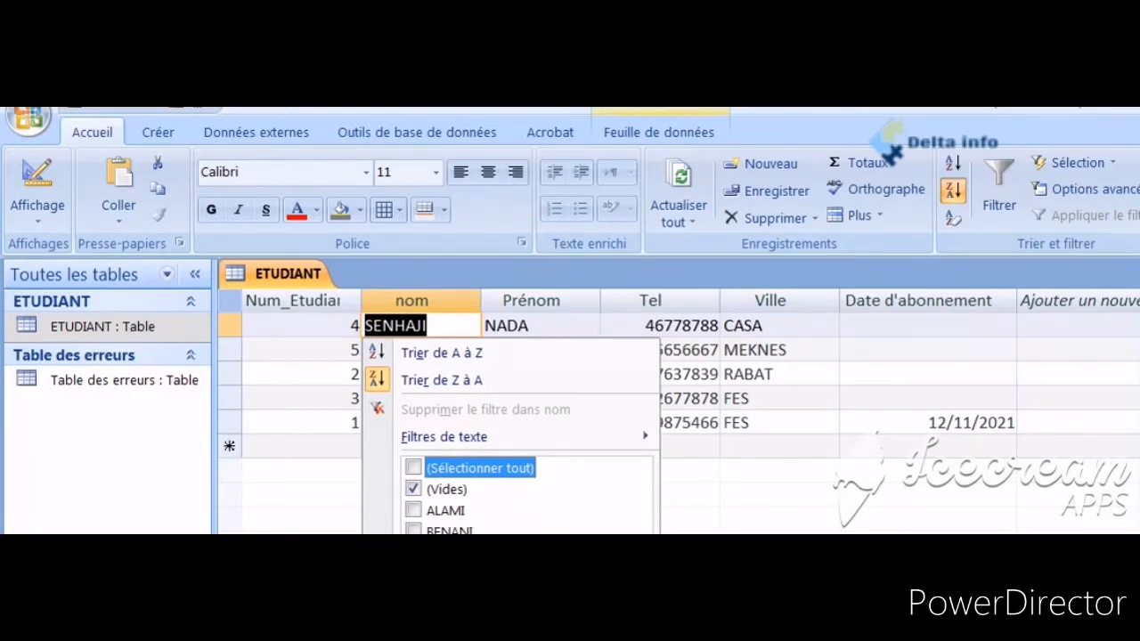
key("Return")
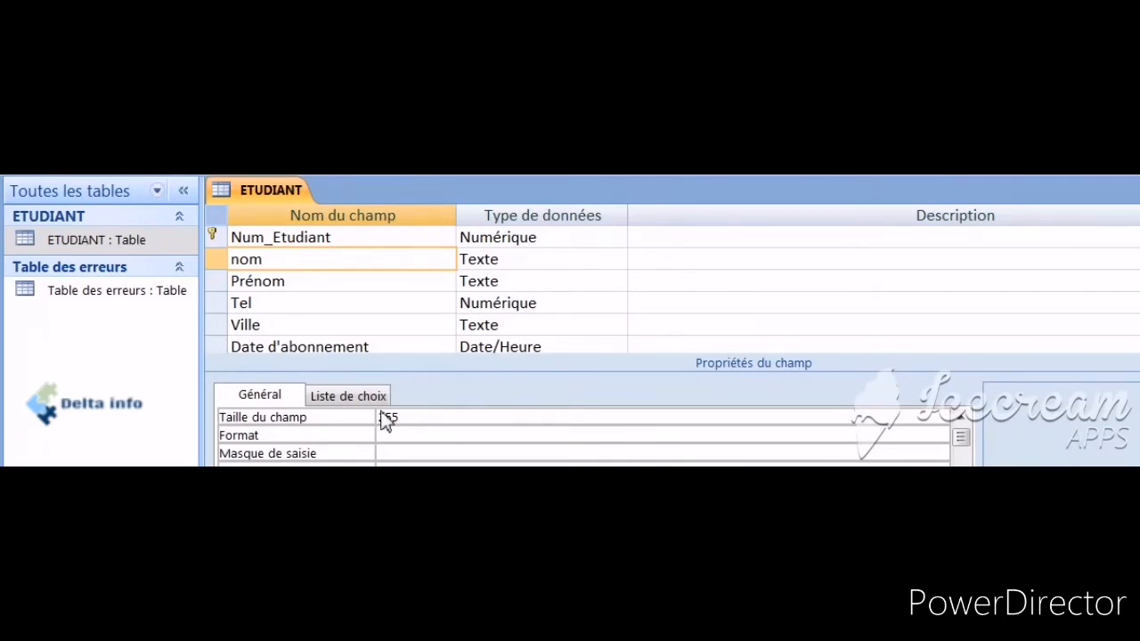
Step: Display the available Format options of the Num_Etudiant field
left_click(495, 238)
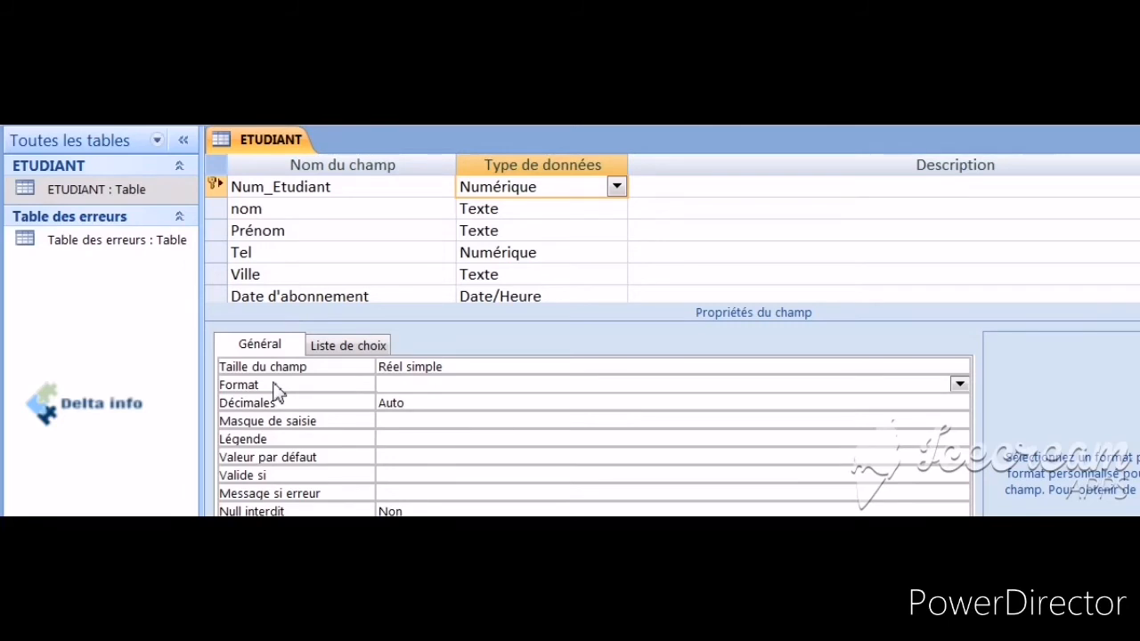
left_click(959, 384)
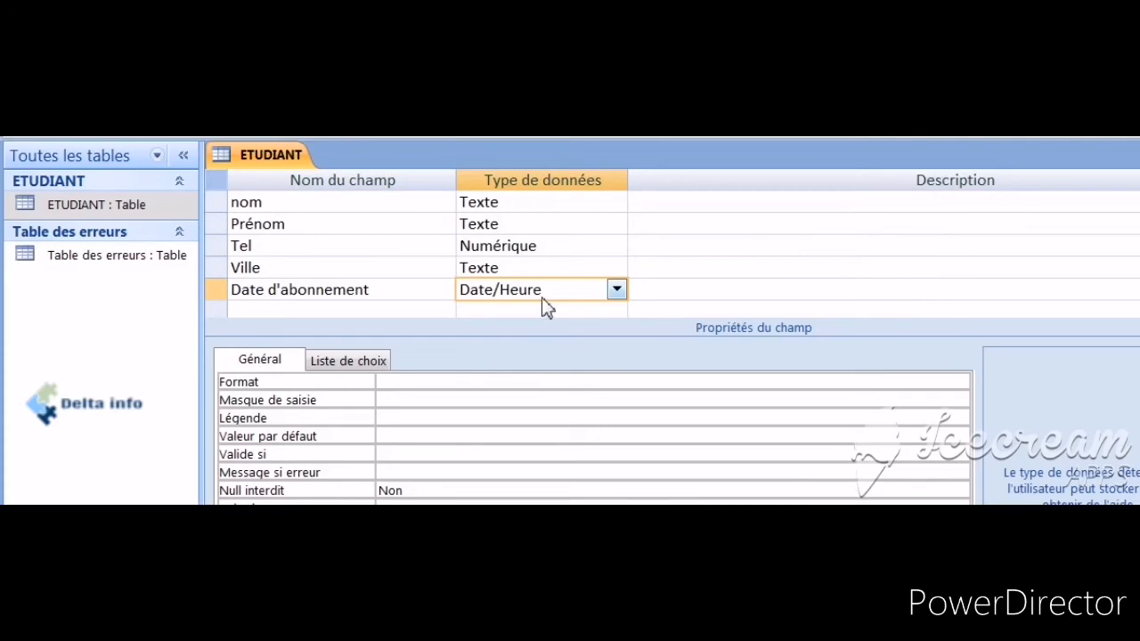
Step: Set the Date d'abonnement field's format to Date, complet, save the table and check the date in the datasheet
left_click(481, 383)
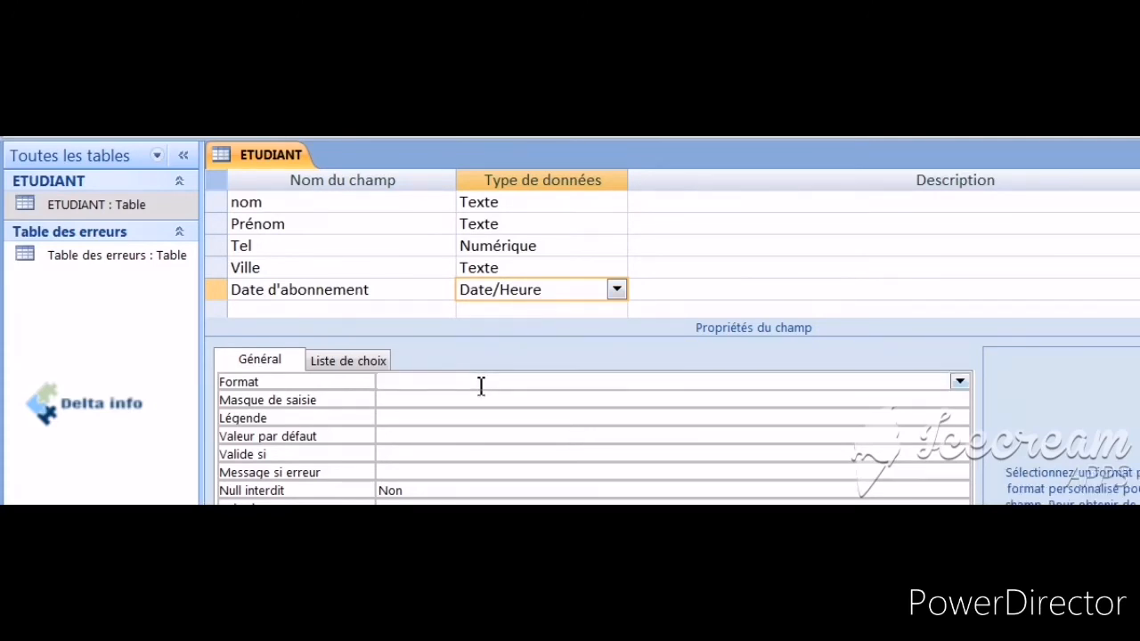
left_click(960, 381)
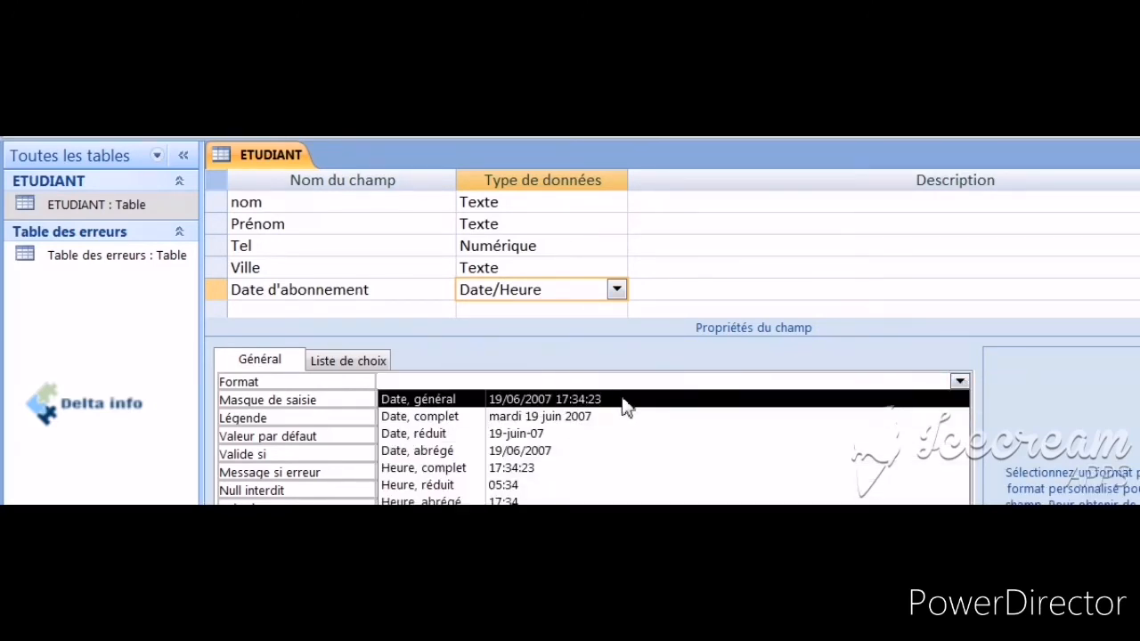
left_click(546, 419)
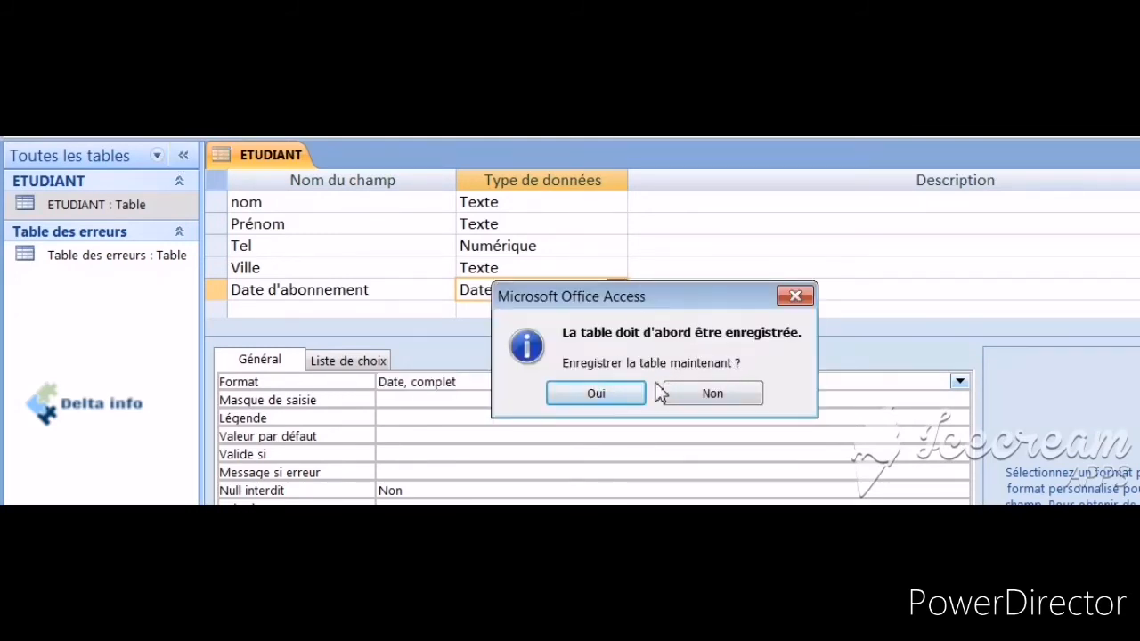
left_click(616, 393)
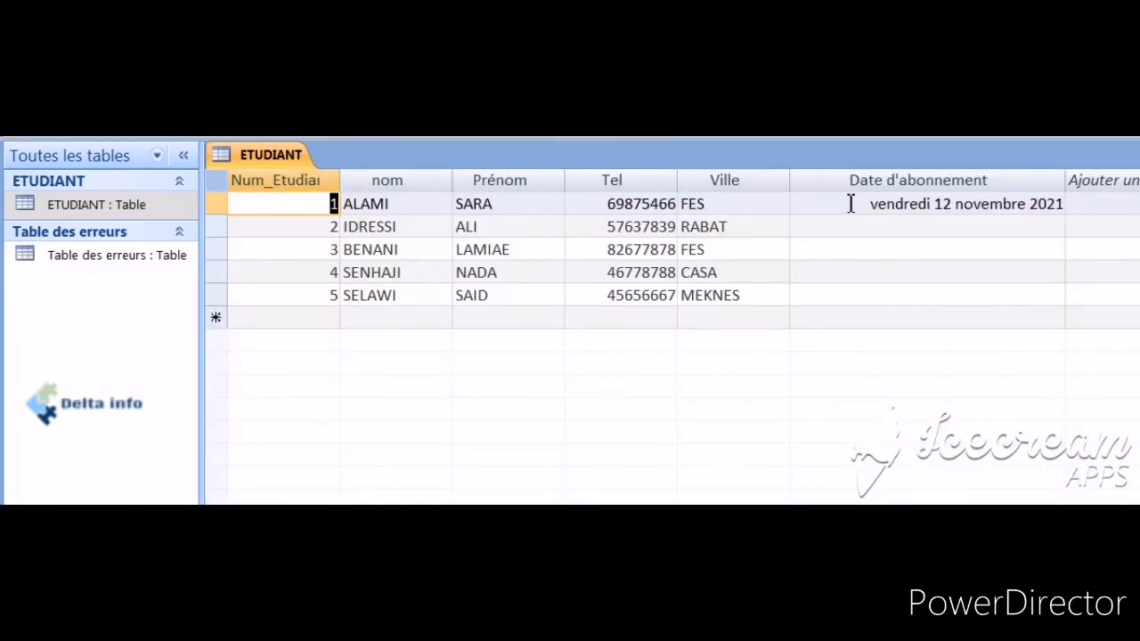
left_click(851, 204)
left_click(1023, 254)
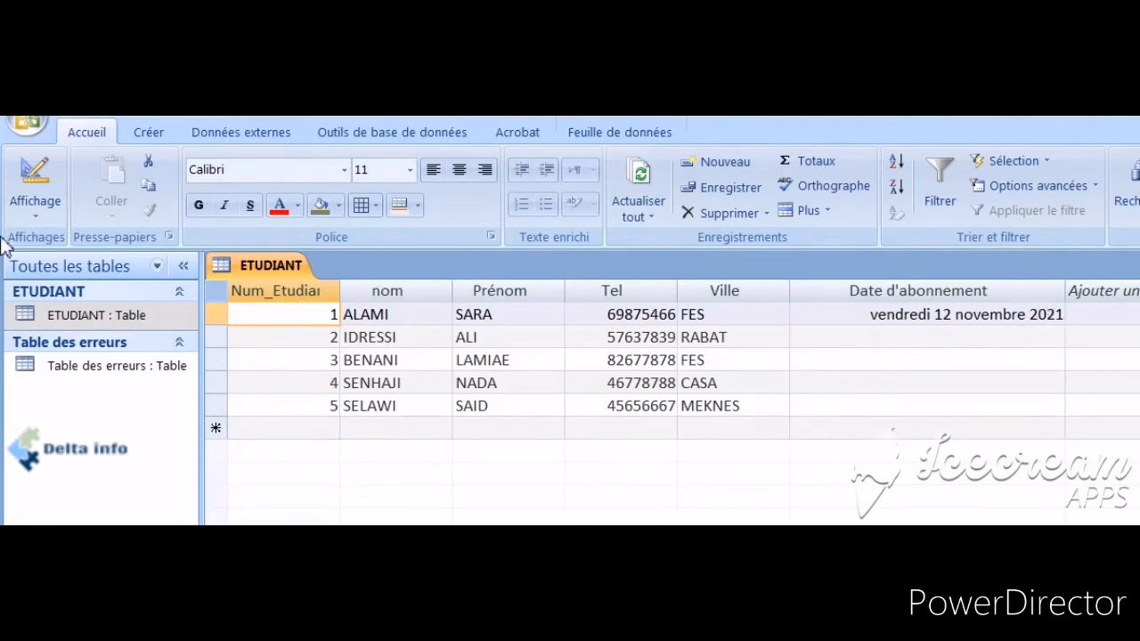
Step: Replace the Date d'abonnement field's format with AAAA in the table design, and save the table to view the records
left_click(26, 181)
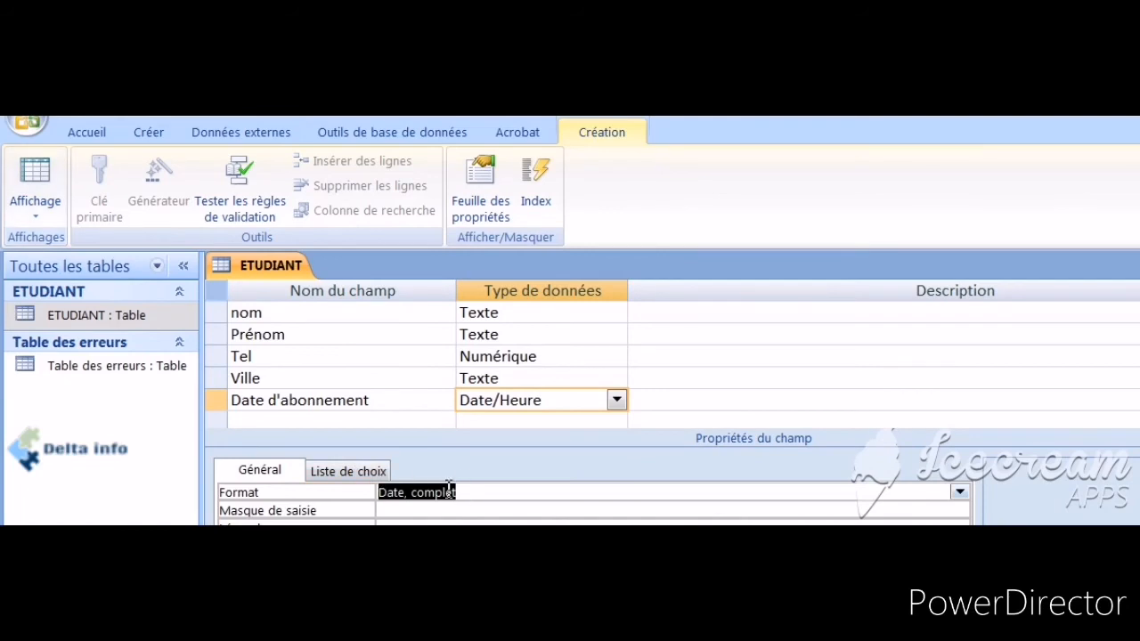
left_click(479, 497)
key("BackSpace")
key("BackSpace")
key("BackSpace")
key("BackSpace")
key("BackSpace")
key("BackSpace")
key("BackSpace")
key("BackSpace")
key("BackSpace")
key("BackSpace")
key("BackSpace")
key("BackSpace")
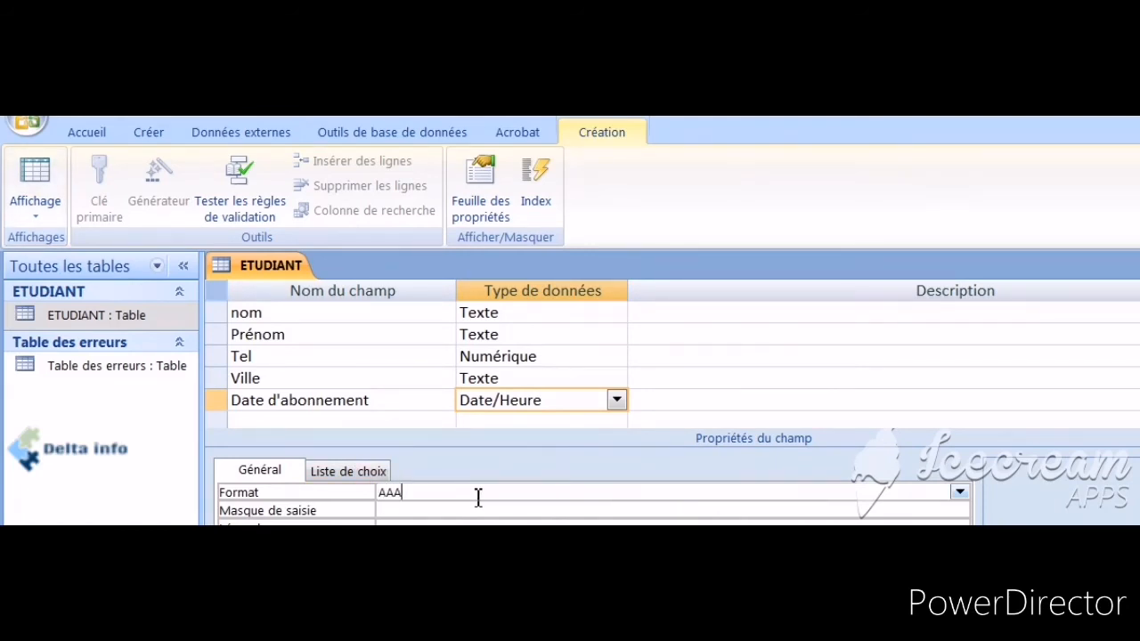
type("AAAA")
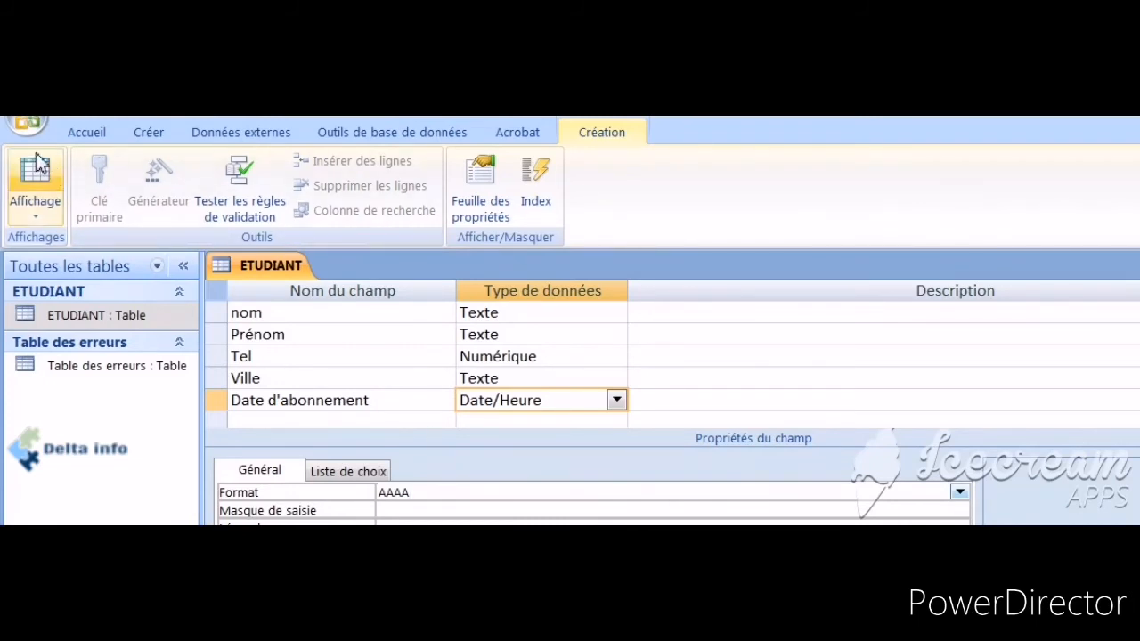
left_click(43, 184)
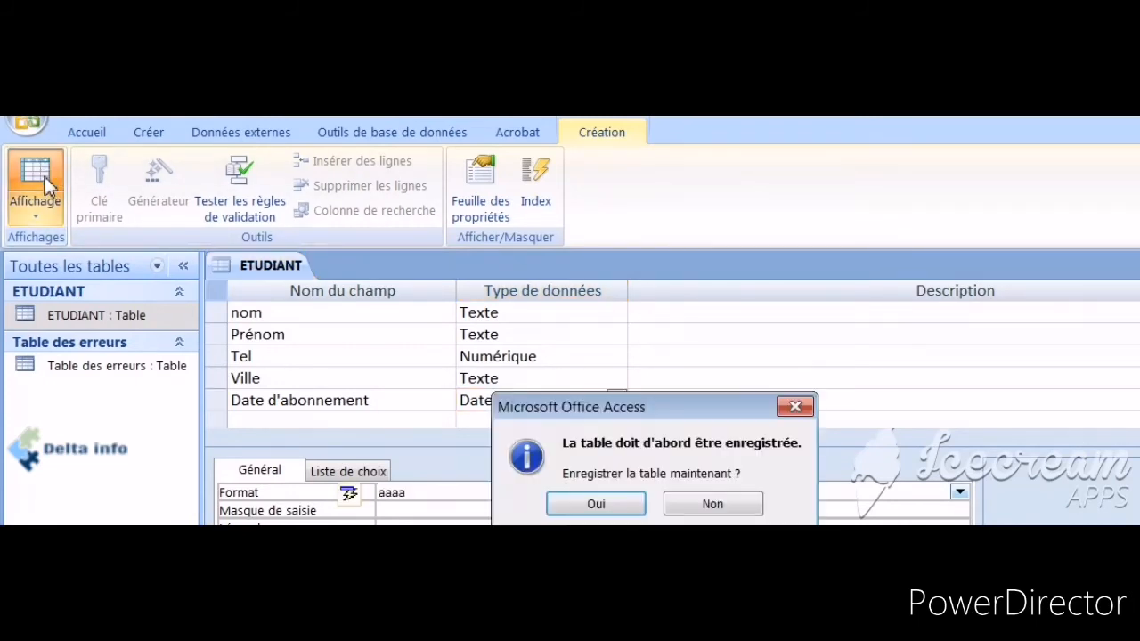
left_click(621, 512)
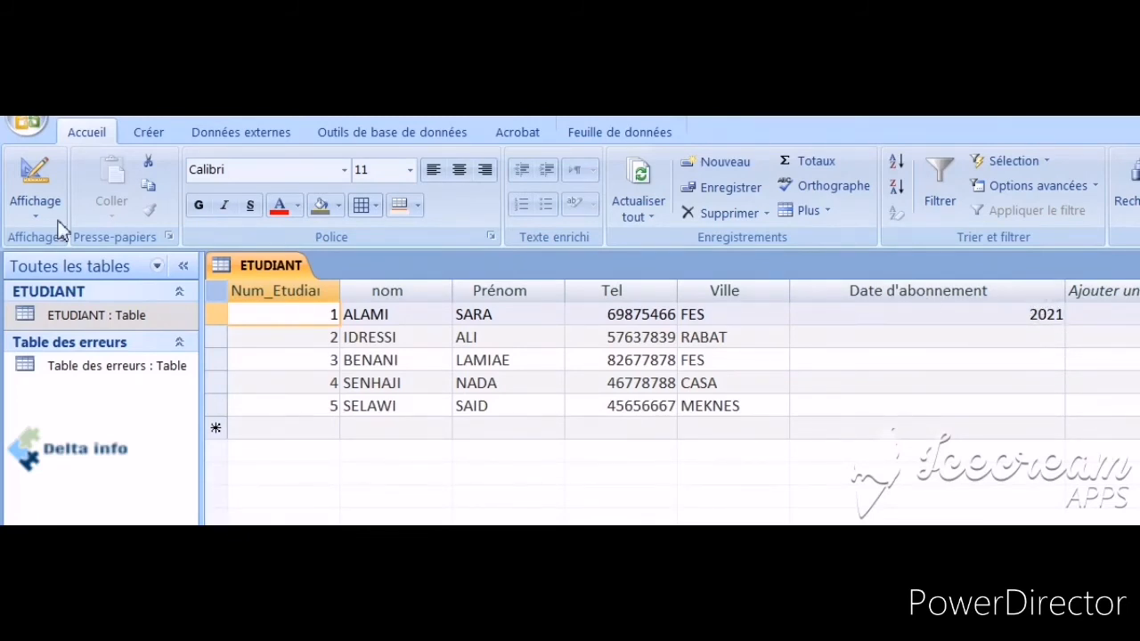
Step: Change the Date d'abonnement field's format to JJ in the table design, and save the table to view the records
left_click(38, 173)
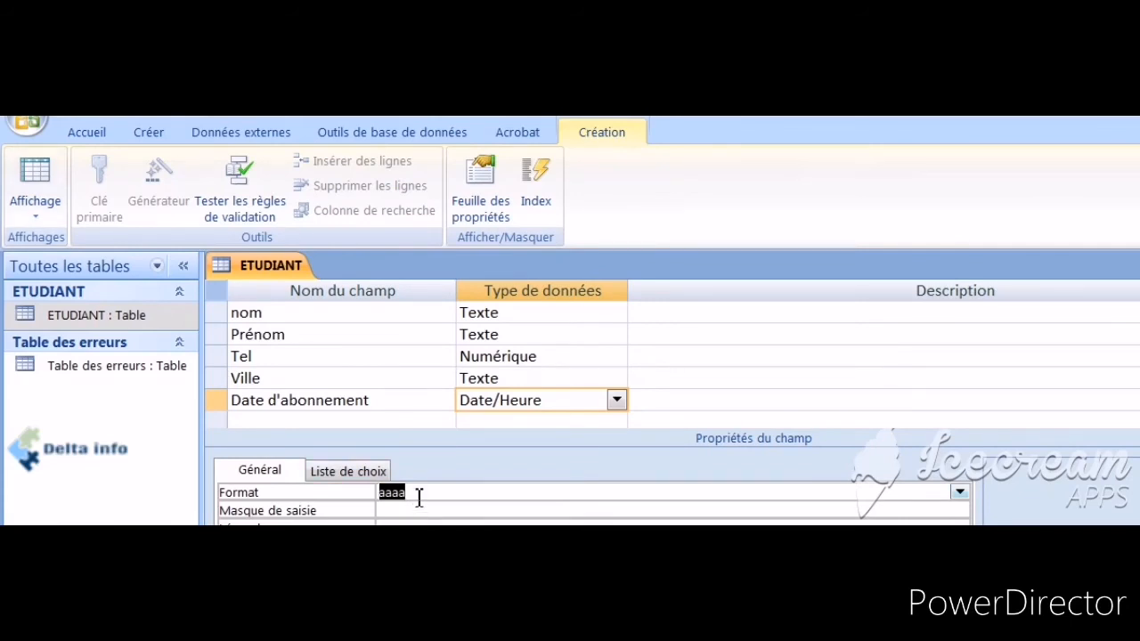
type("JJ")
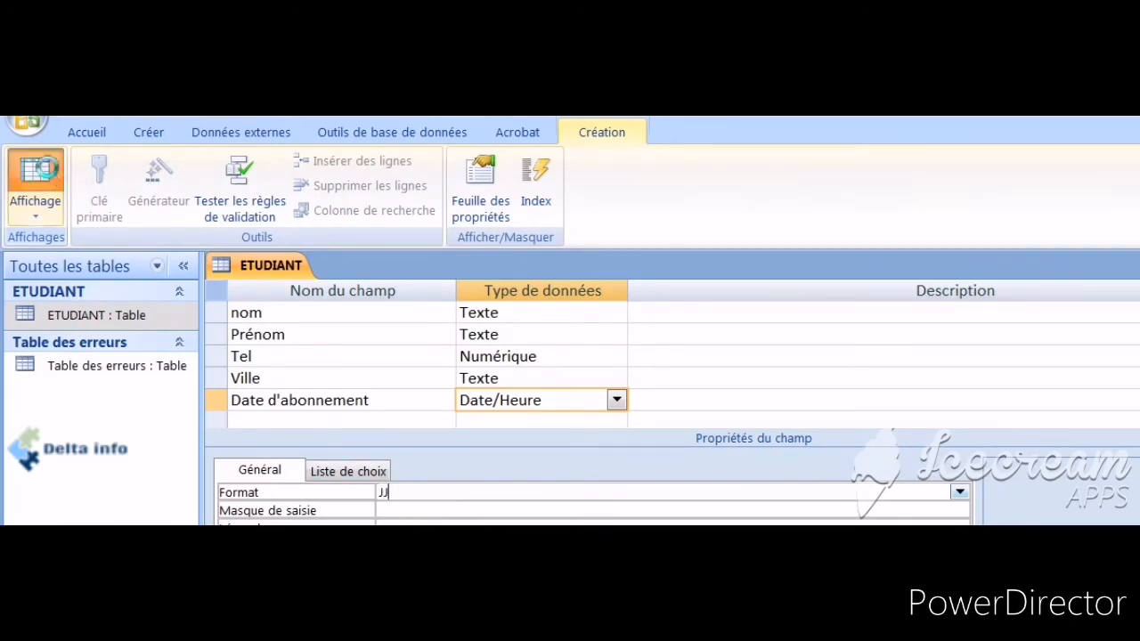
left_click(40, 171)
left_click(623, 506)
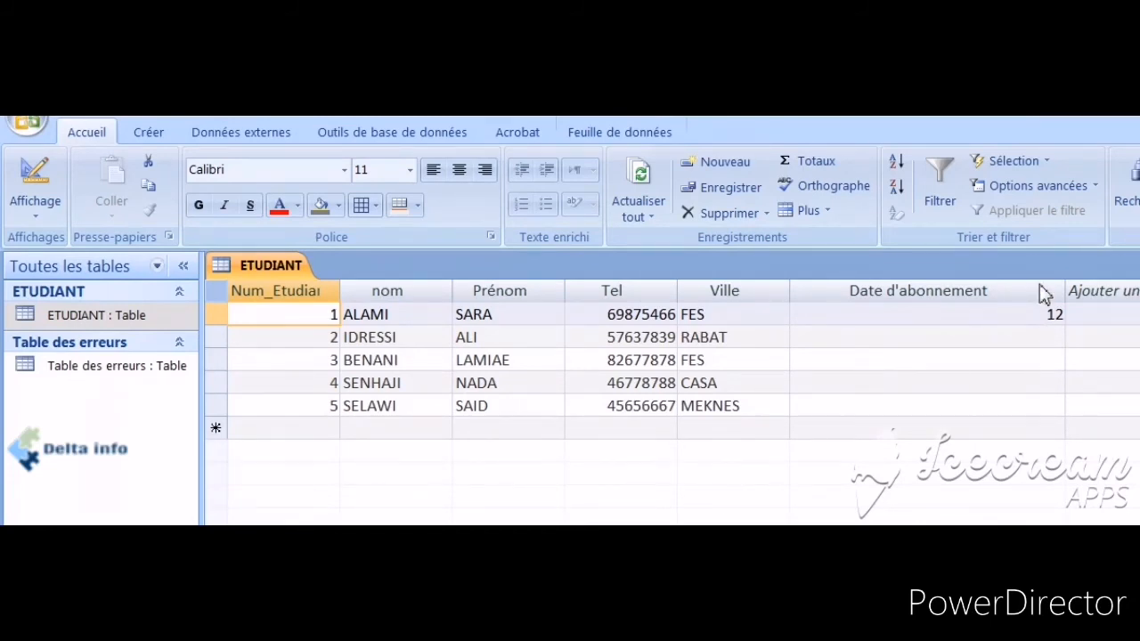
Step: Change the Date d'abonnement field's format to JJJ in the table design, and save the table to view the records
left_click(29, 178)
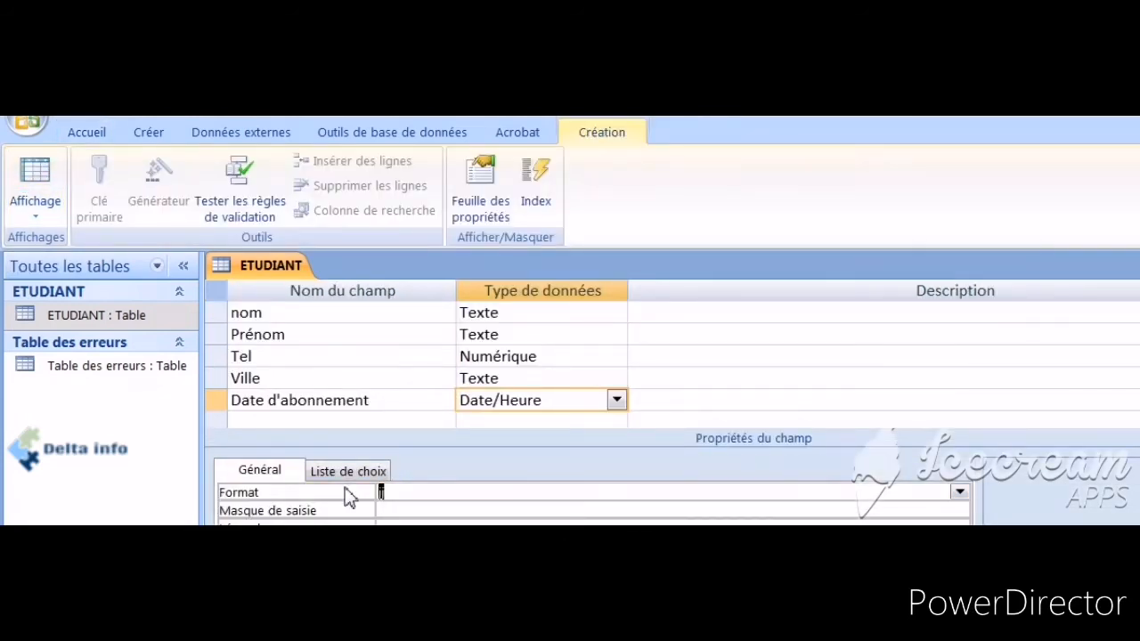
left_click(41, 183)
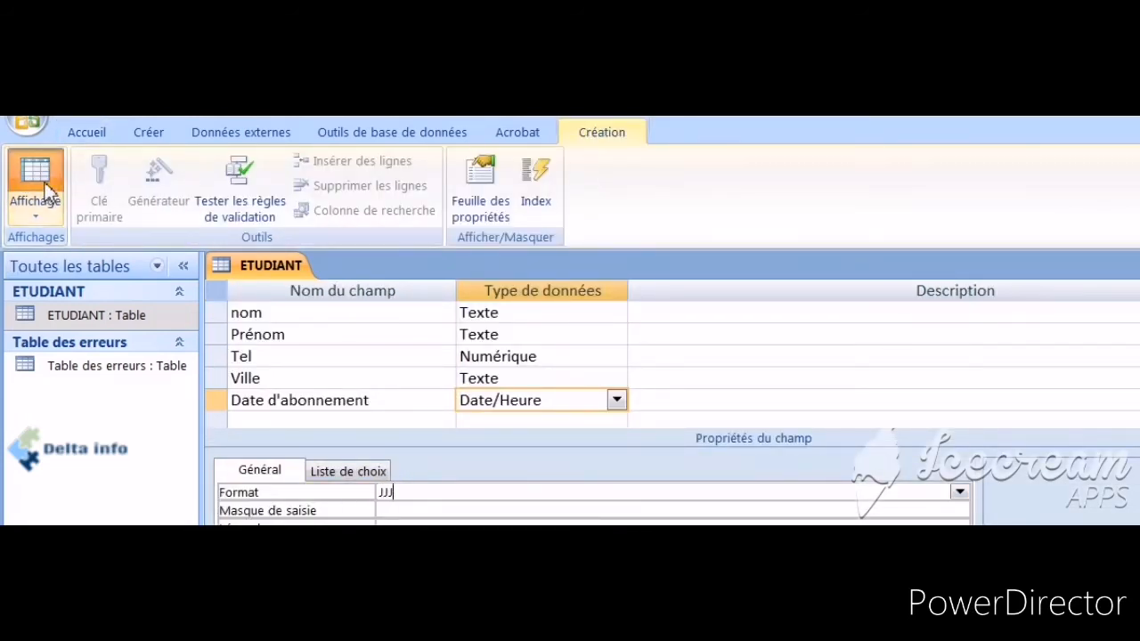
left_click(607, 498)
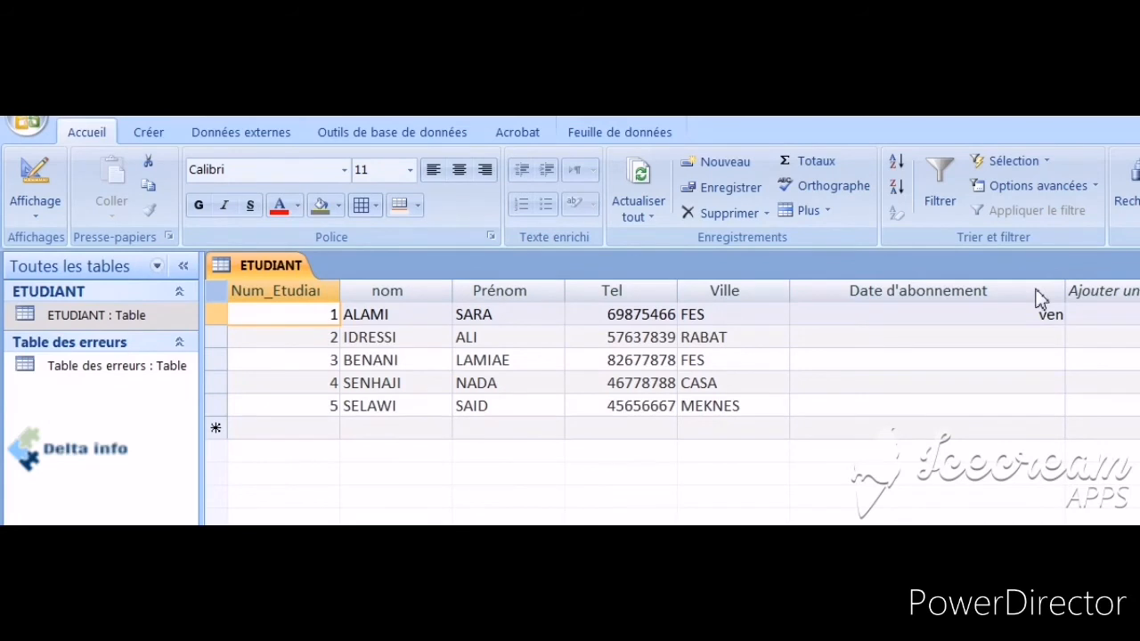
Step: Change the Date d'abonnement field's format to JJJJ in the table design, and save the table to view the records
left_click(34, 174)
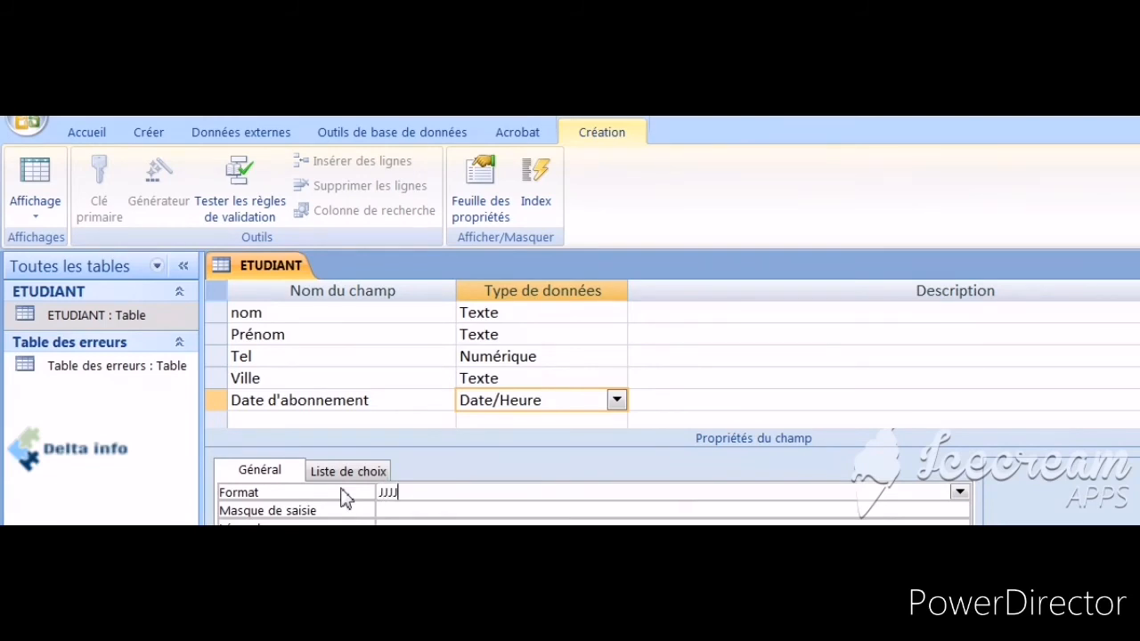
left_click(33, 174)
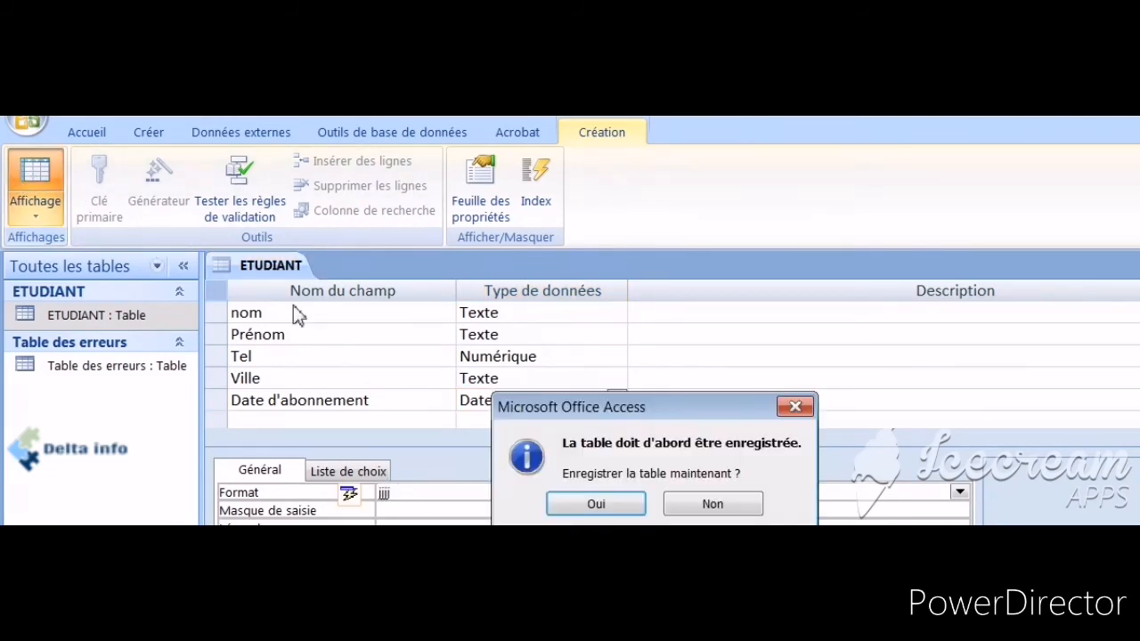
left_click(618, 502)
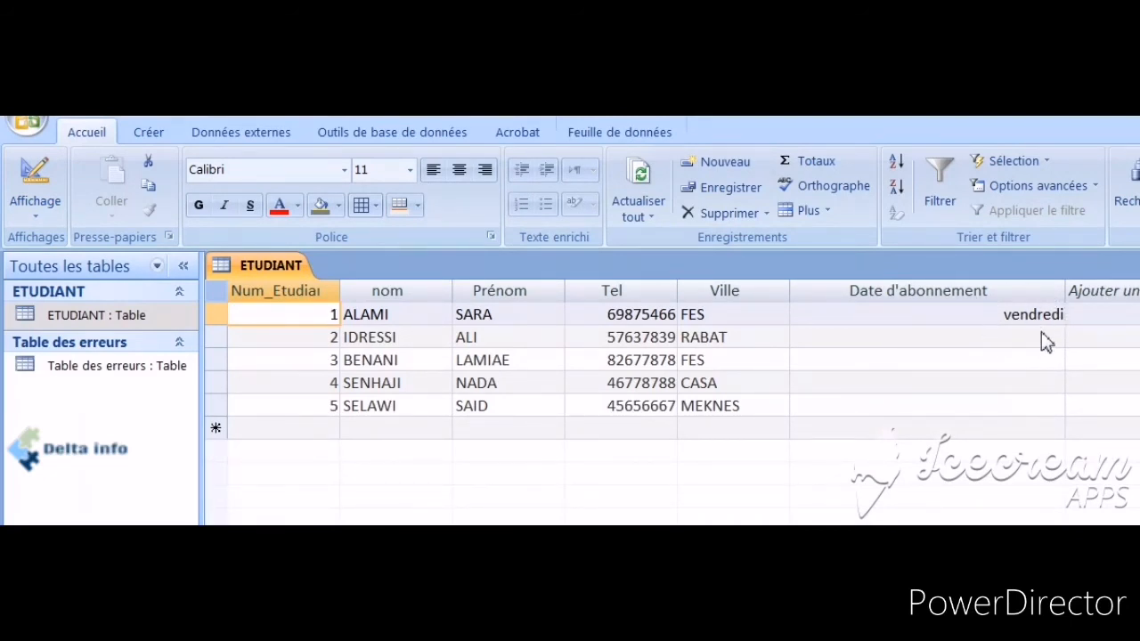
Step: Change the Date d'abonnement field's format to MM in the table design, and save the table to view the records
left_click(57, 188)
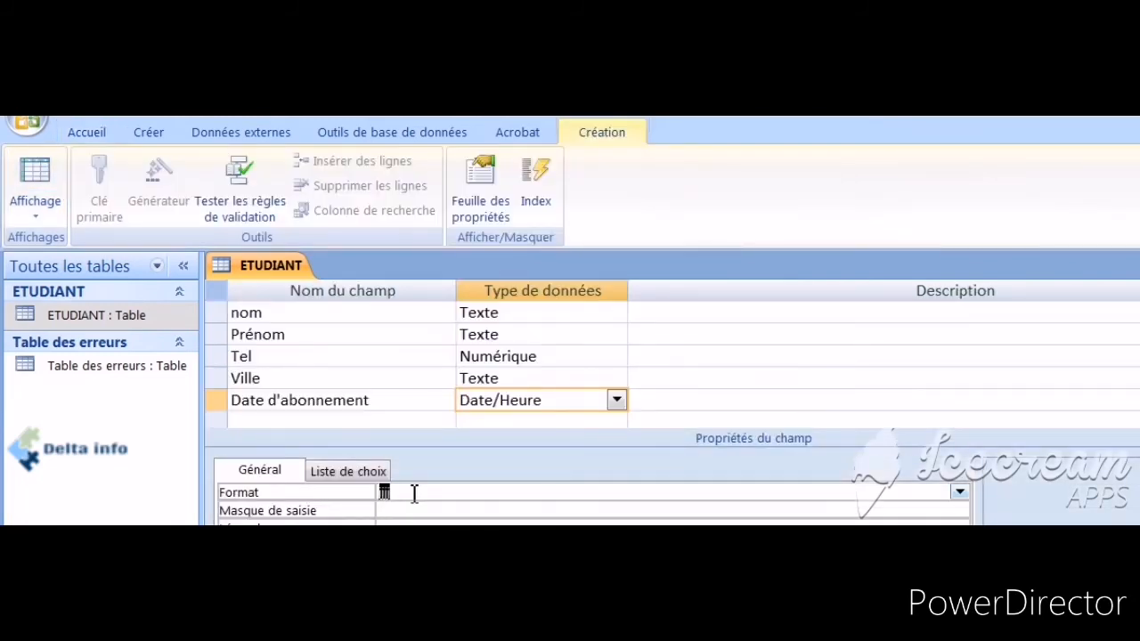
type("MM")
left_click(36, 183)
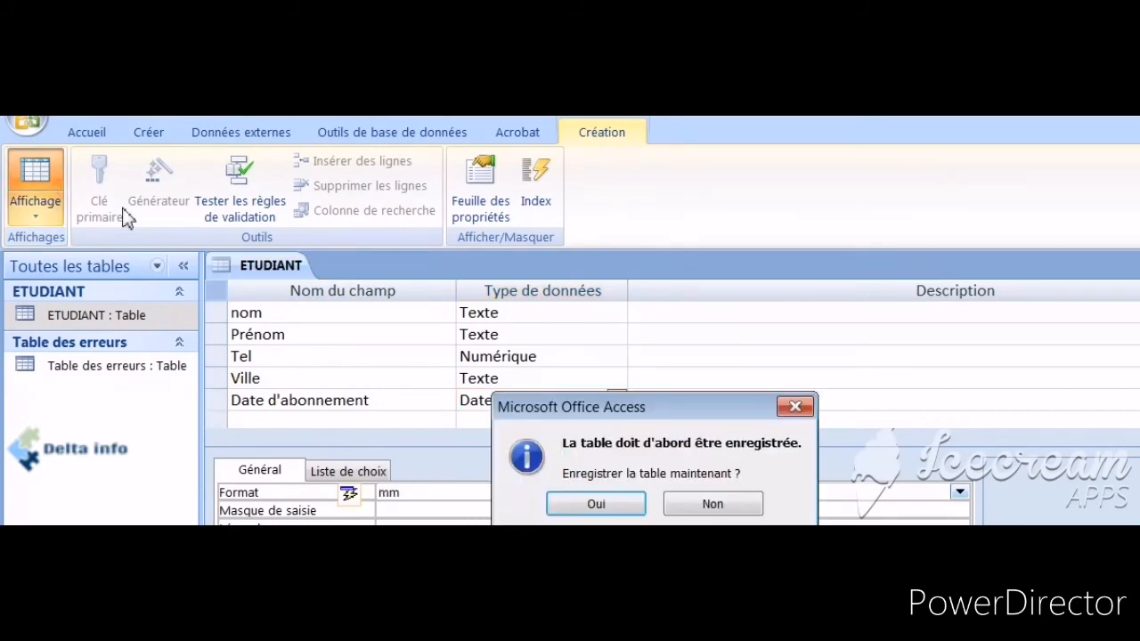
left_click(606, 504)
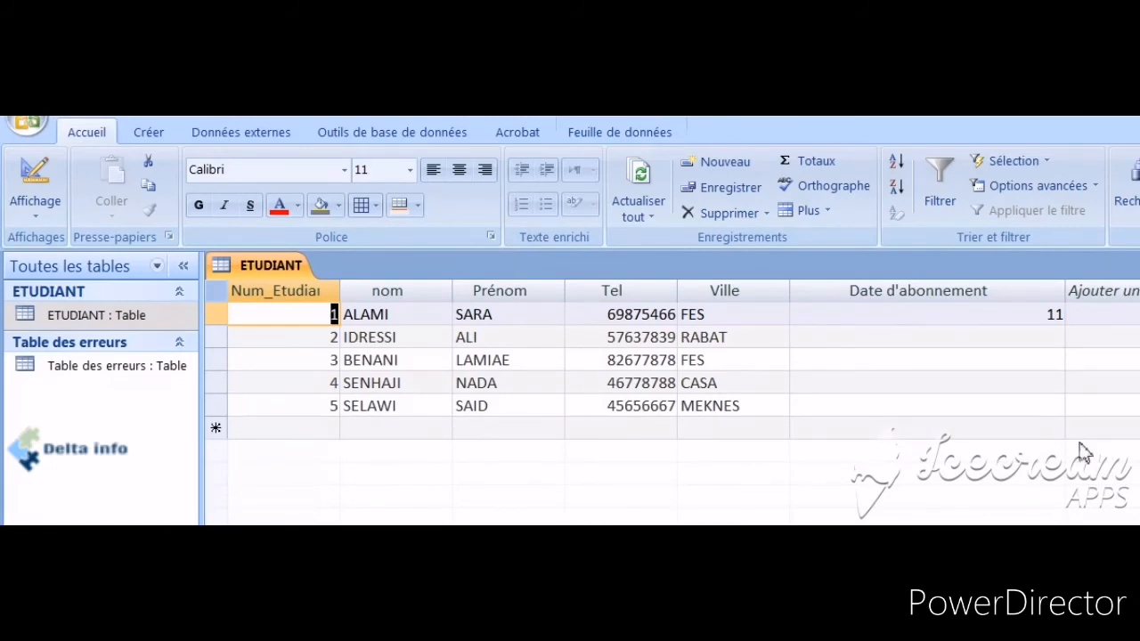
Step: Change the Date d'abonnement field's format to MMM in the table design, and save the table to view the records
left_click(50, 181)
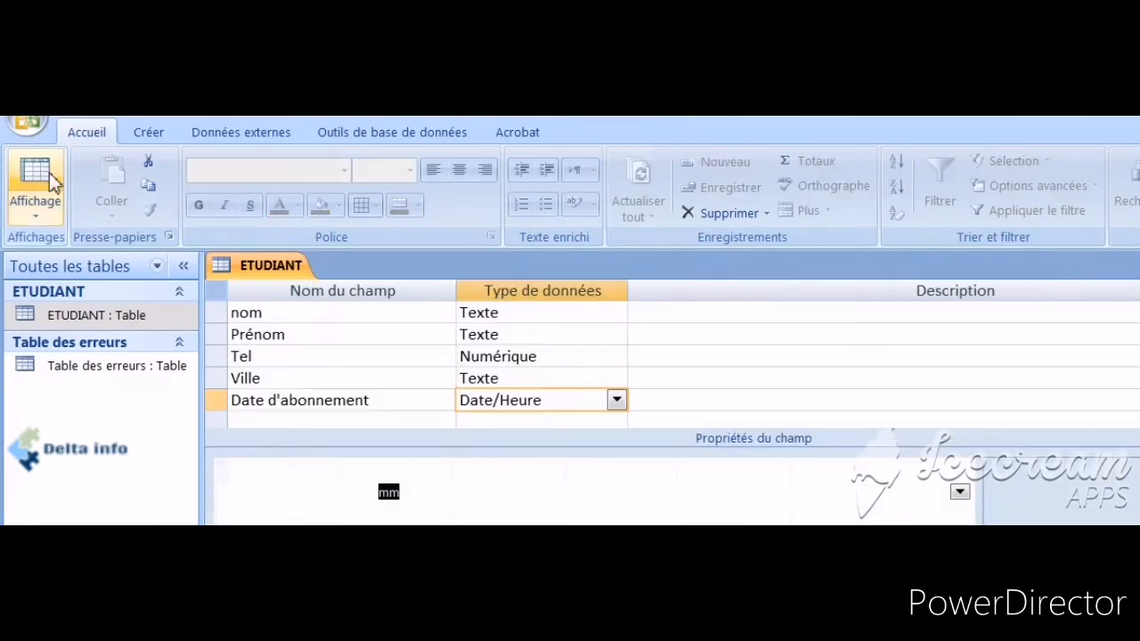
left_click_drag(422, 501, 330, 484)
type("M")
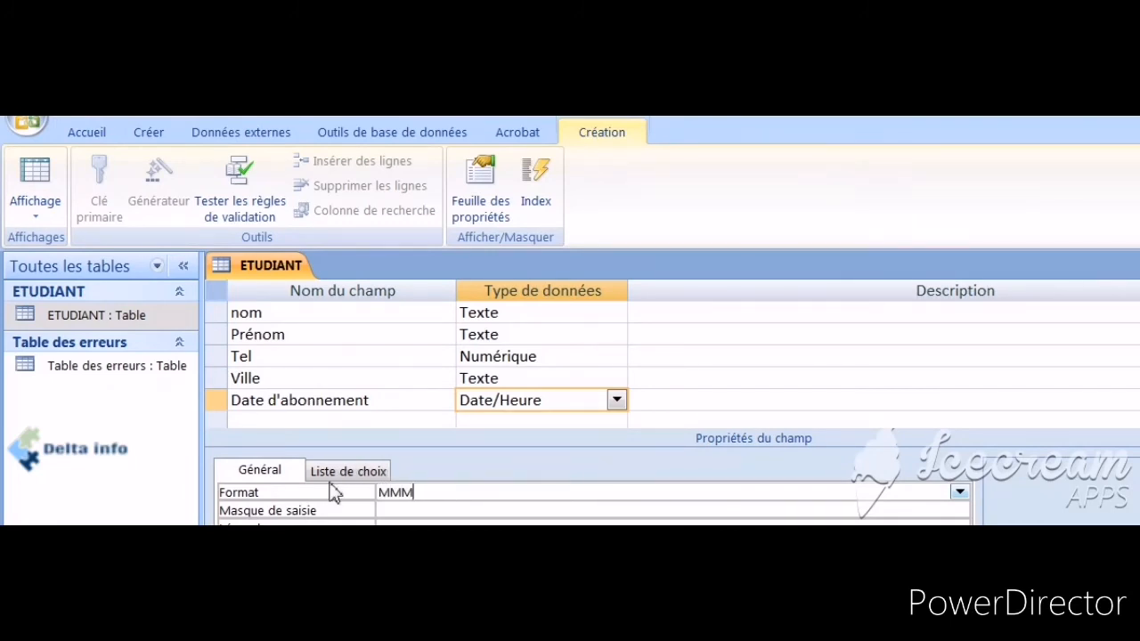
type("MM")
left_click(36, 183)
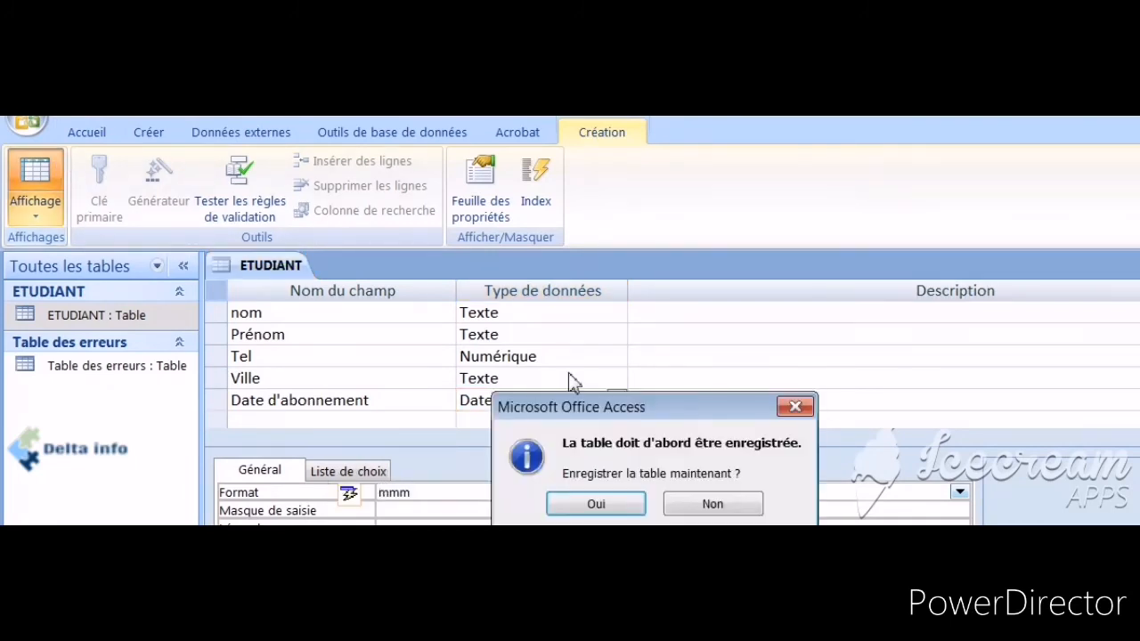
left_click(595, 504)
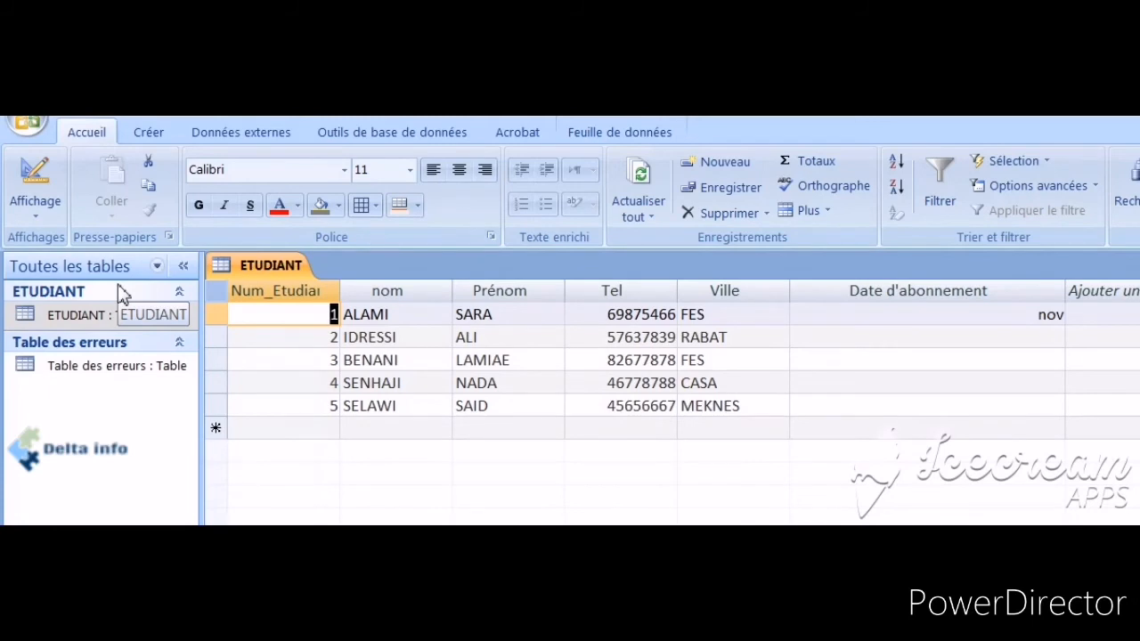
Step: Change the Date d'abonnement field's format to MMMM in the table design, and save the table to view the records
left_click(36, 178)
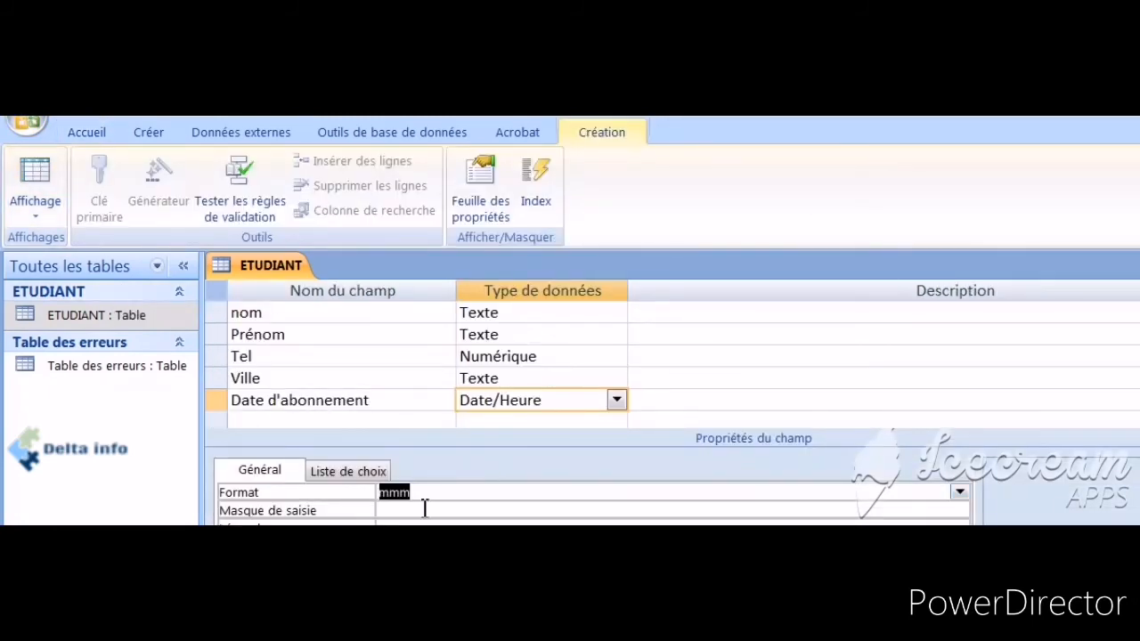
left_click(424, 497)
left_click(316, 494)
type("MMMM")
left_click(38, 190)
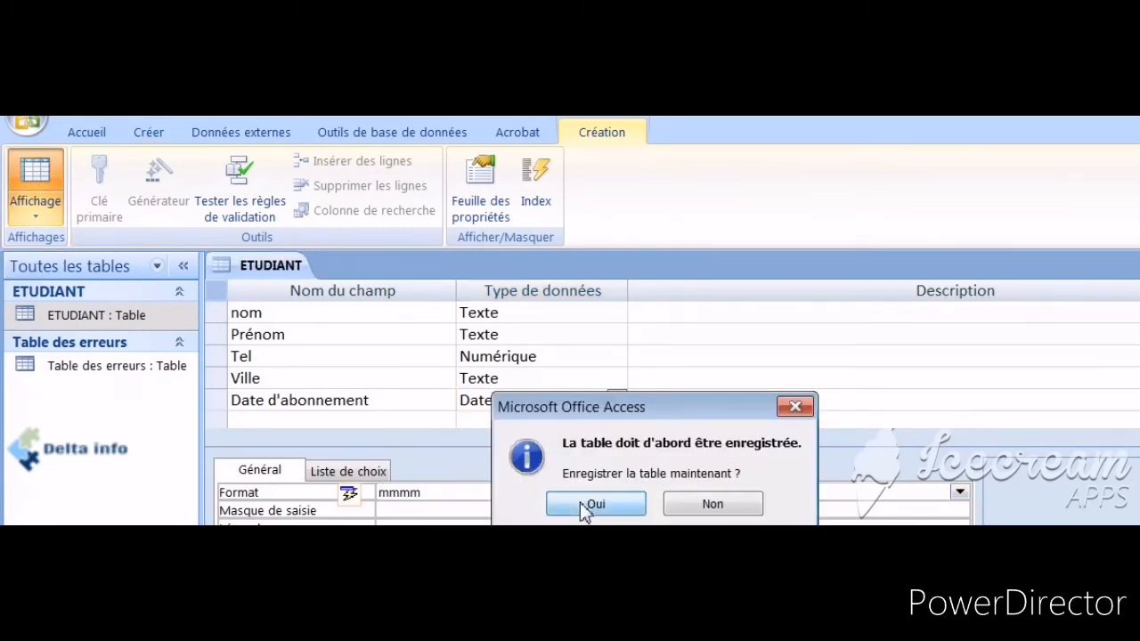
left_click(582, 503)
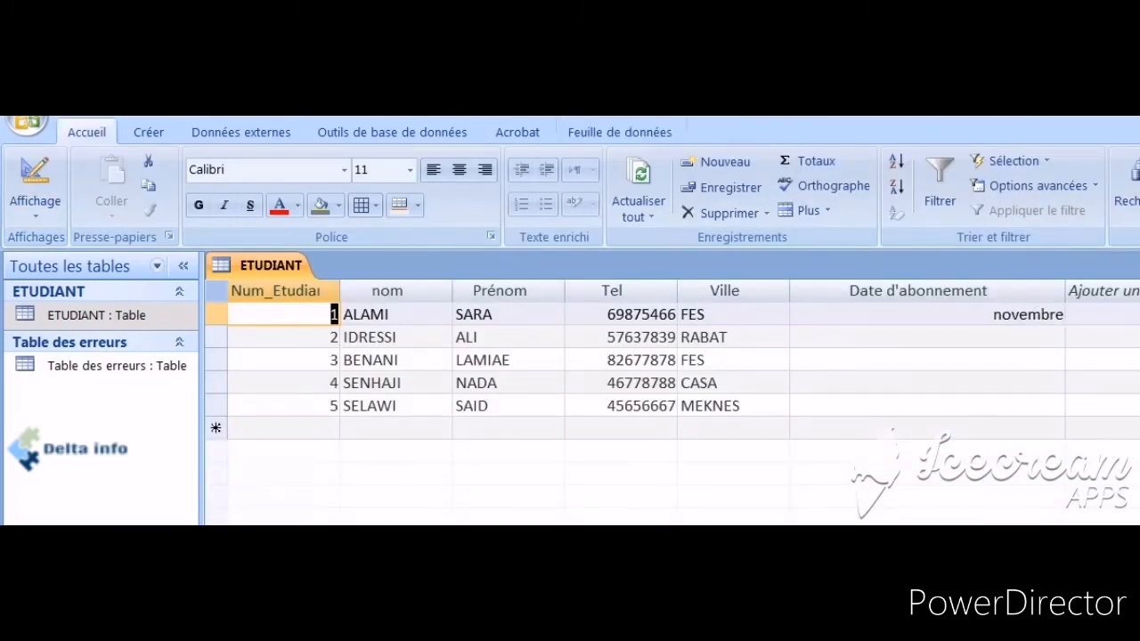
Step: Set the nom field's format to > in the table design, and save the table to view the records
left_click(42, 189)
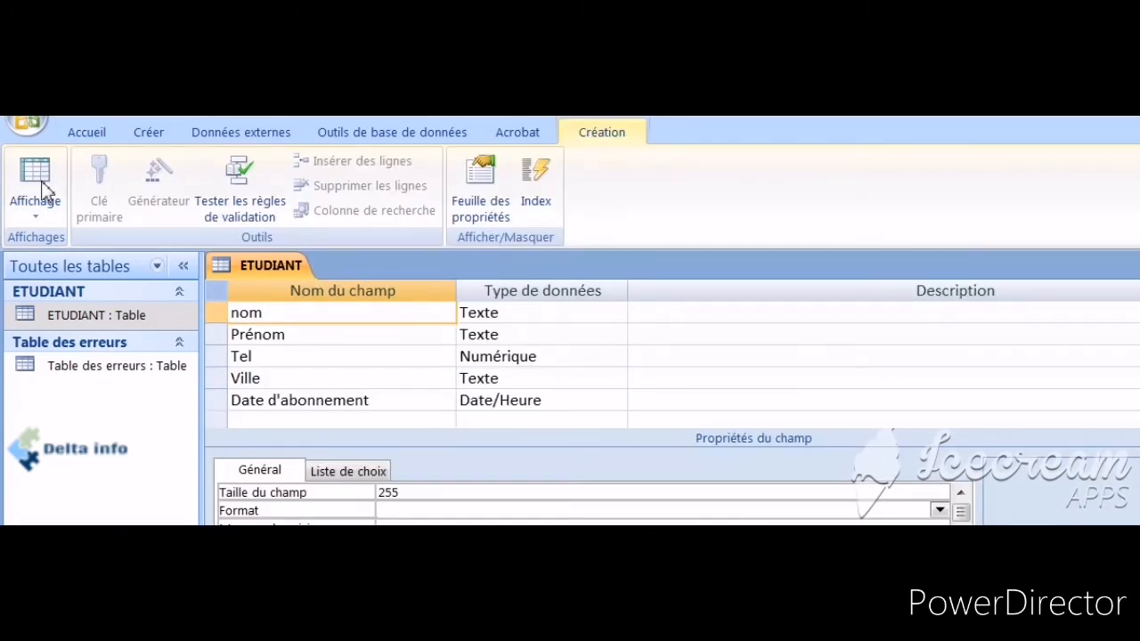
left_click(40, 188)
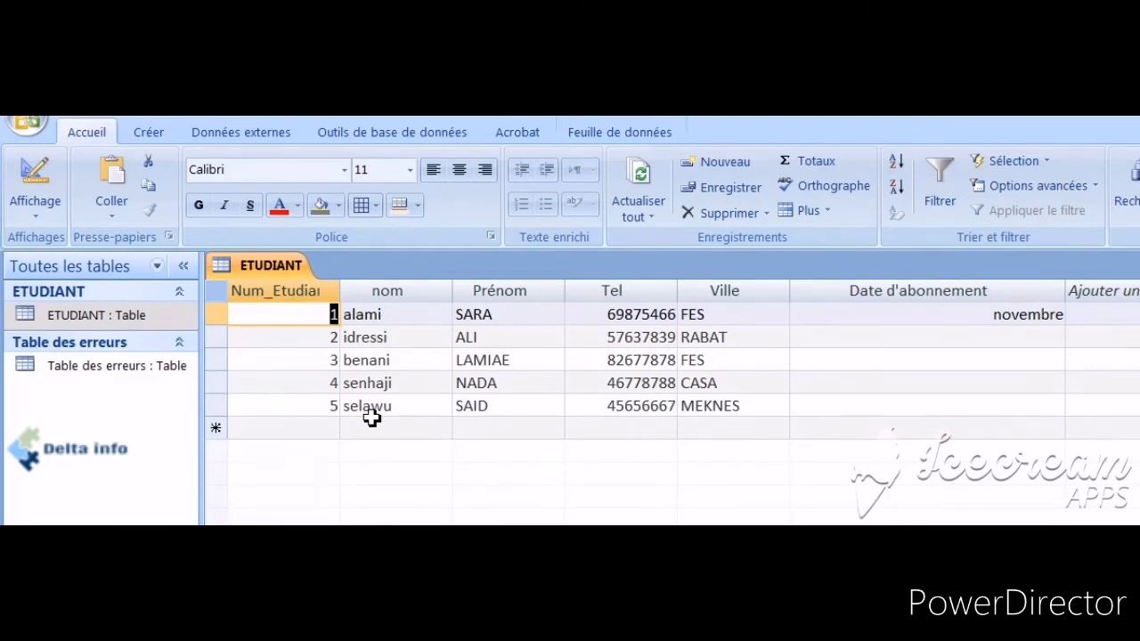
left_click(38, 179)
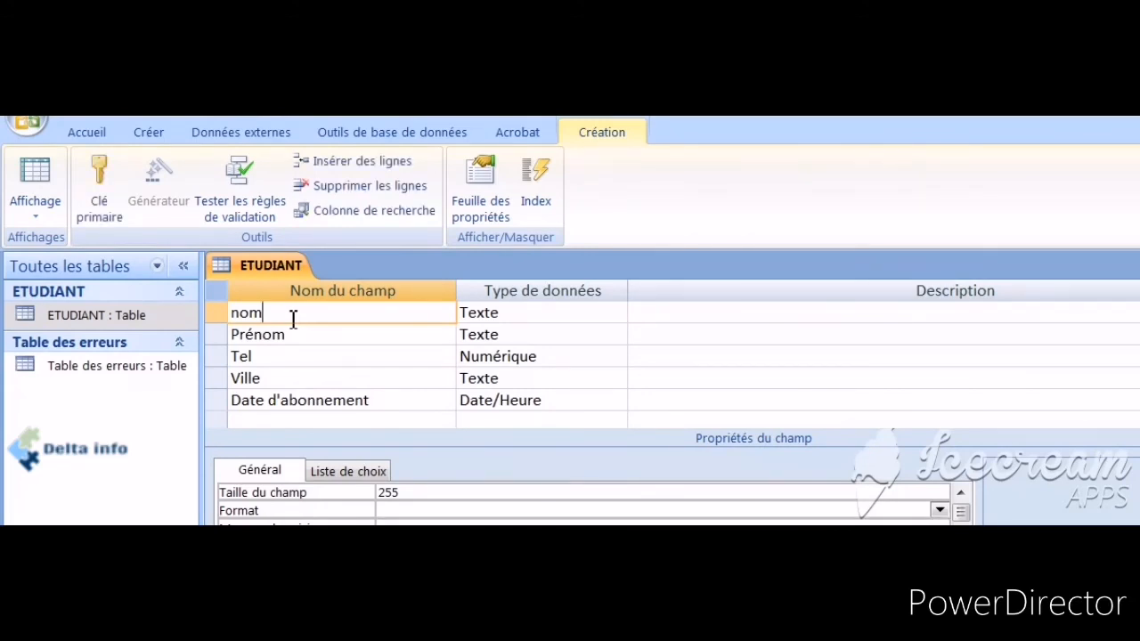
left_click(395, 512)
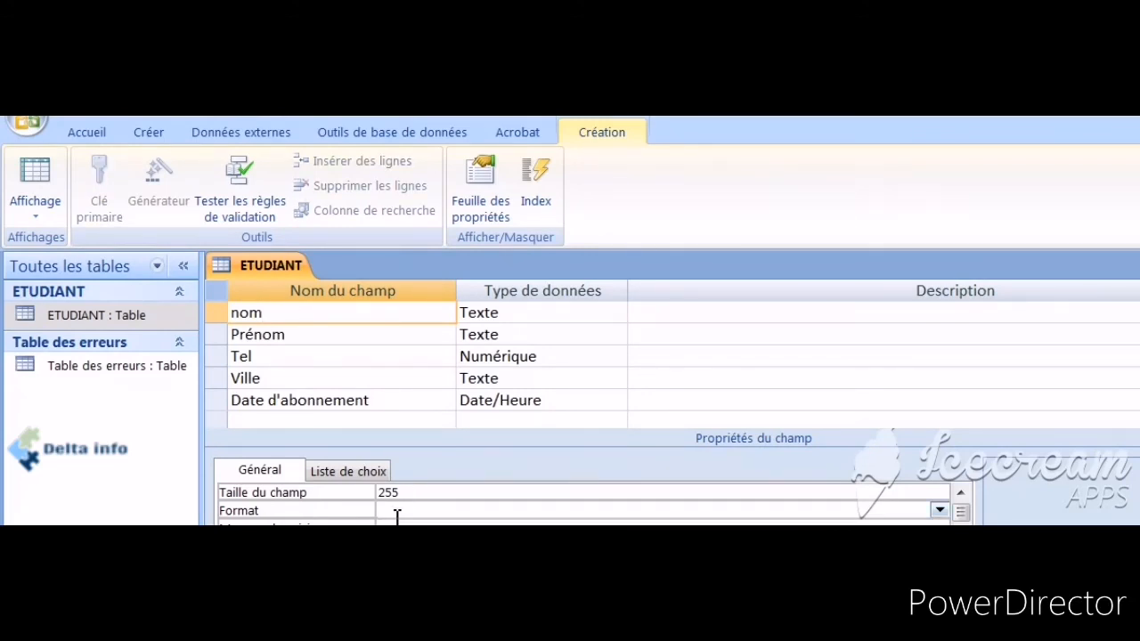
right_click(394, 516)
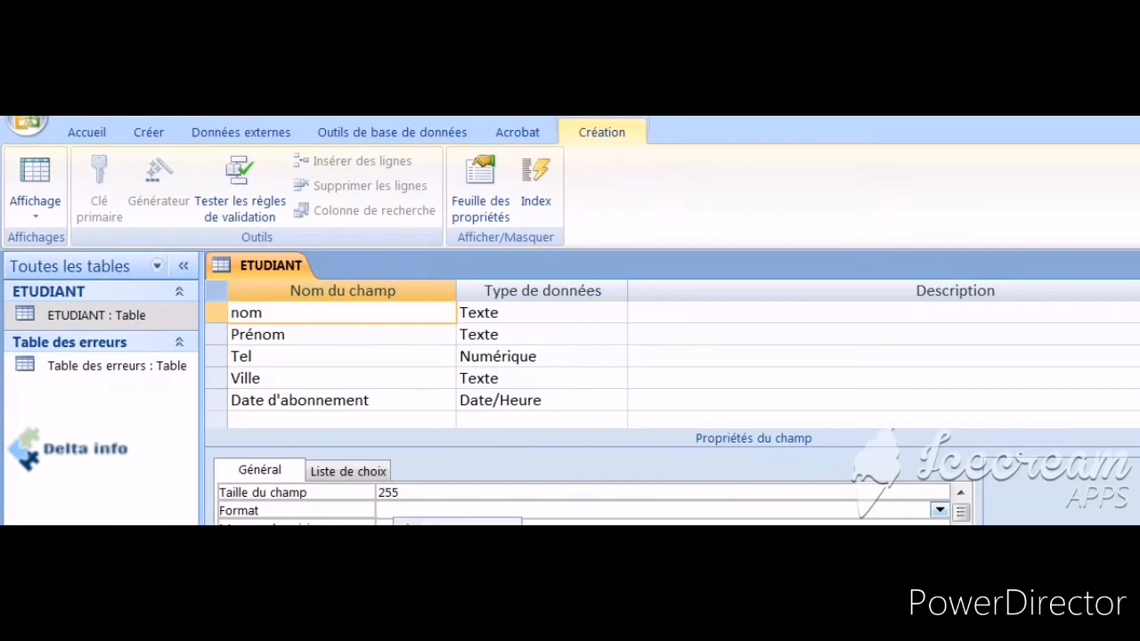
type(">")
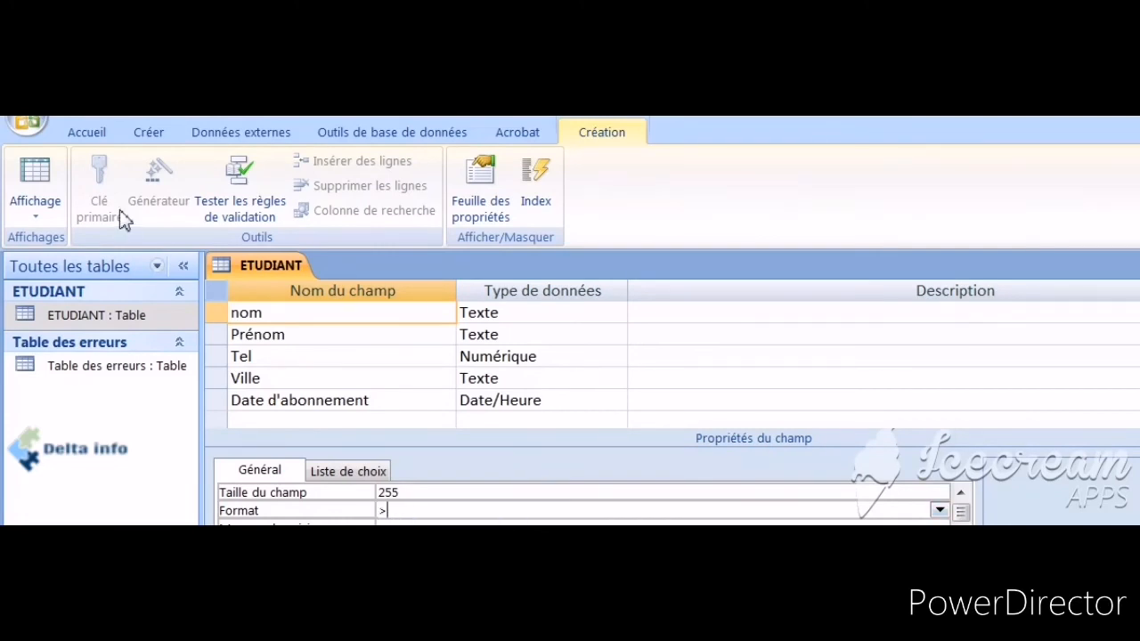
left_click(35, 178)
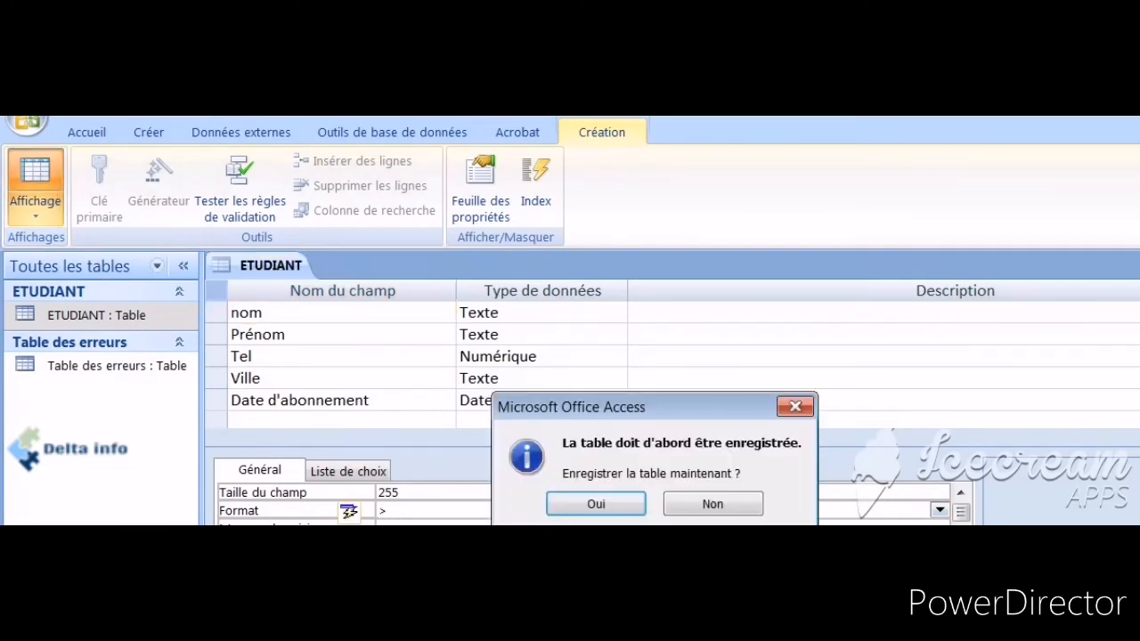
left_click(595, 504)
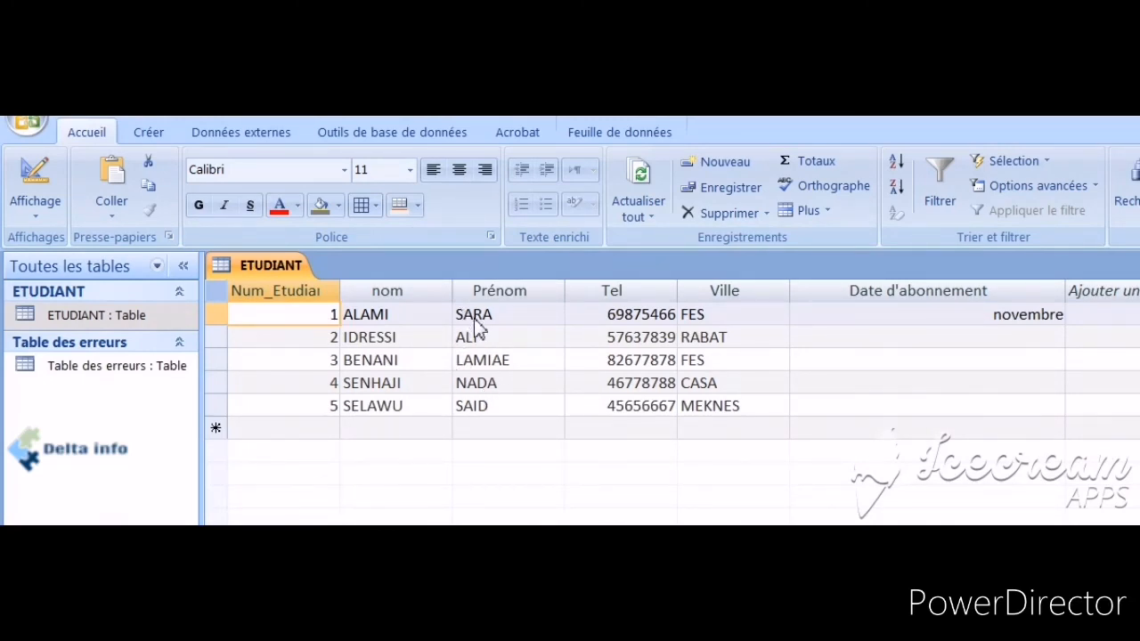
Step: Set the Prénom field's format to < in the table design, and save the table
left_click(27, 176)
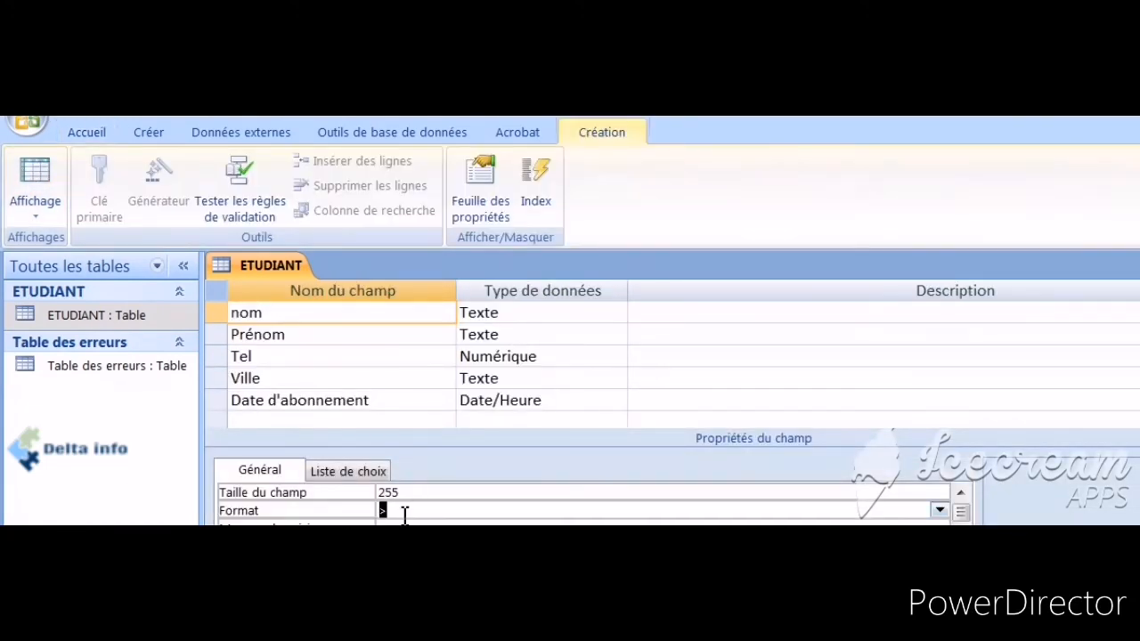
left_click(321, 338)
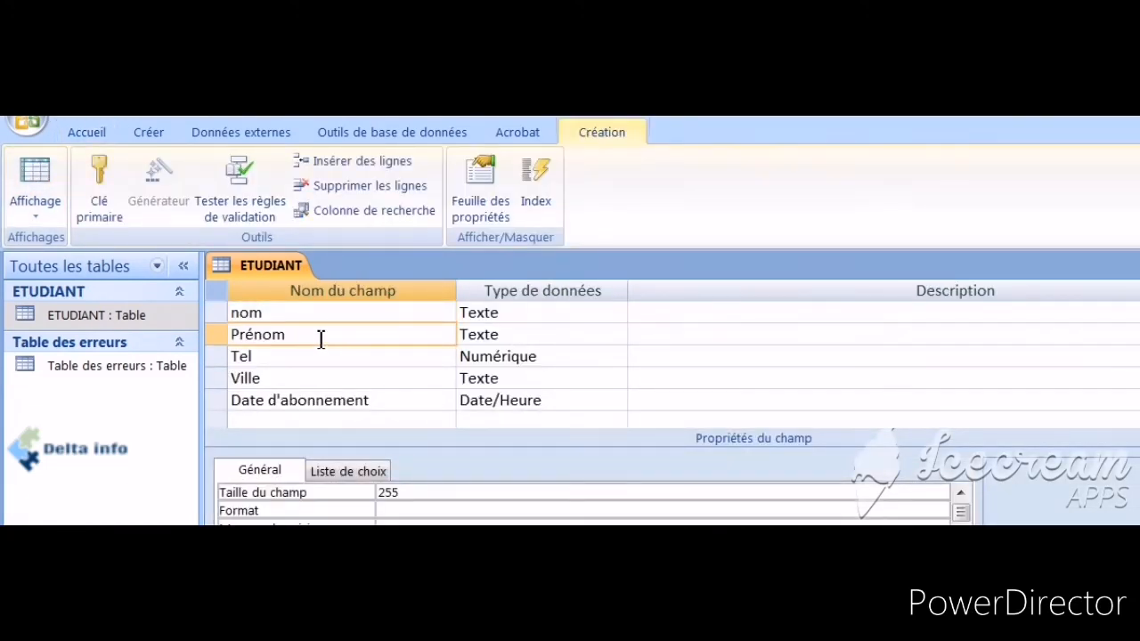
left_click(397, 512)
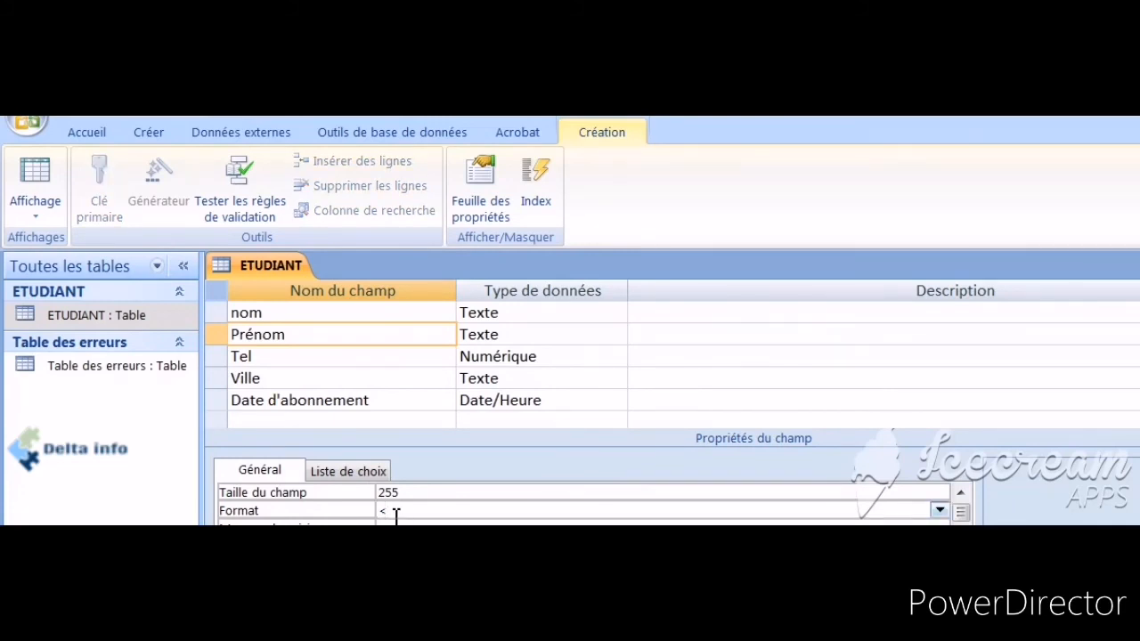
left_click(35, 178)
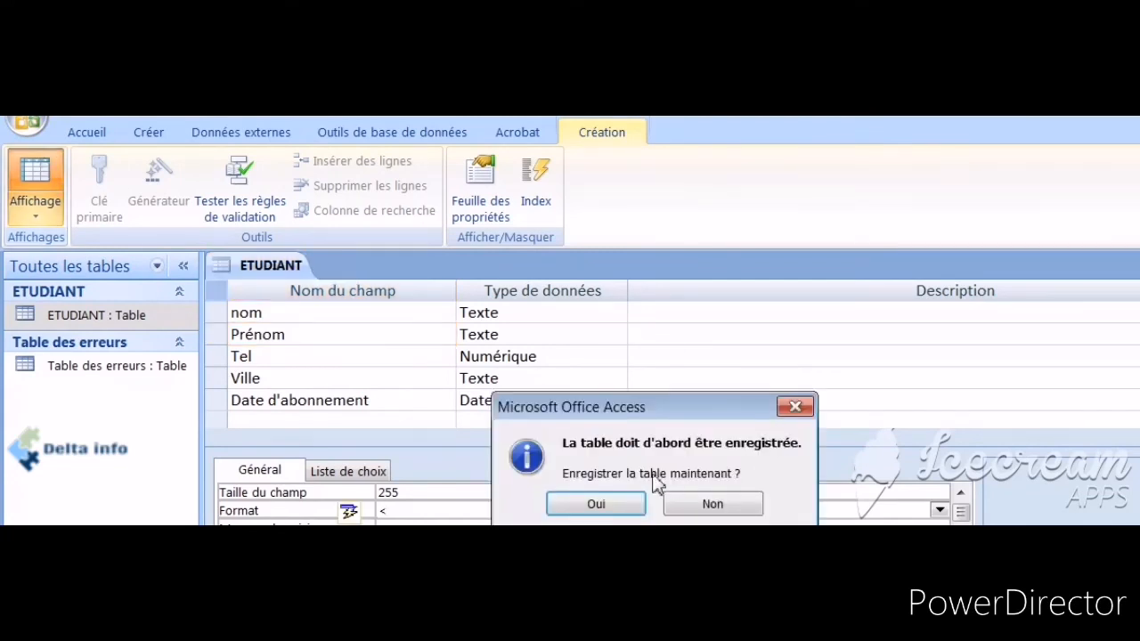
left_click(598, 503)
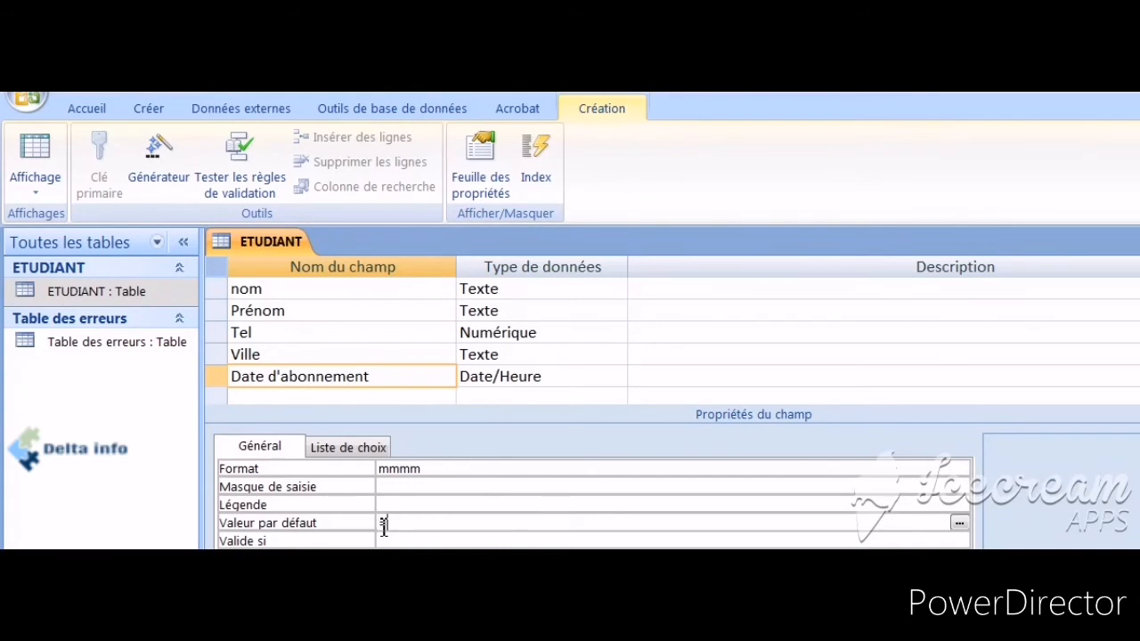
Step: Set the Date d'abonnement field's default value to =date(), and save the table to view the records
type("=date()")
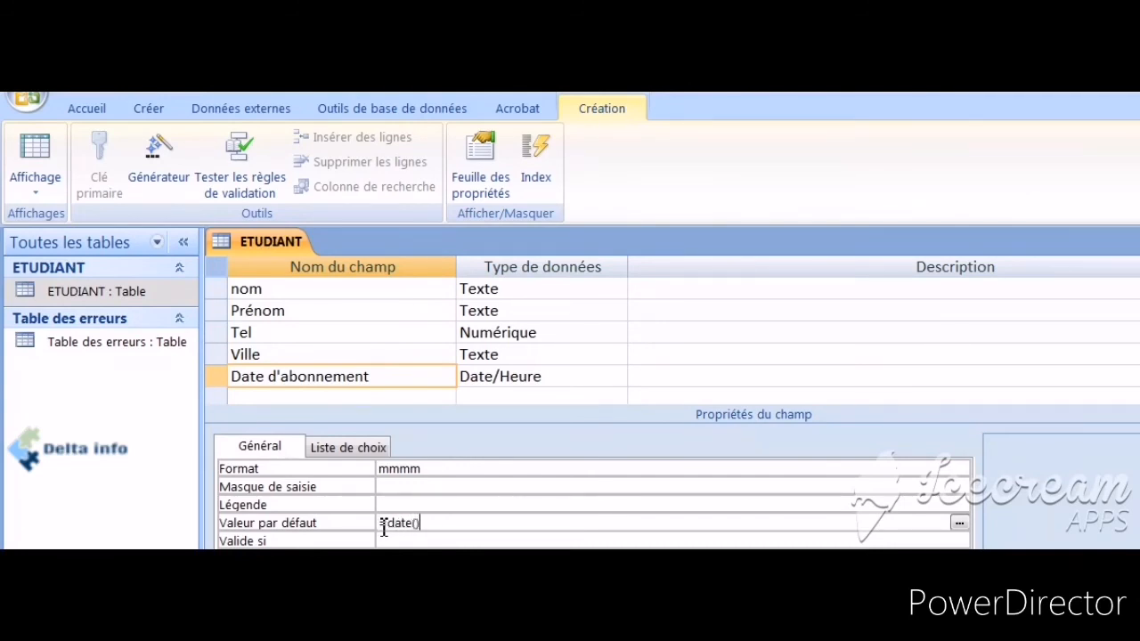
left_click(49, 134)
left_click(598, 481)
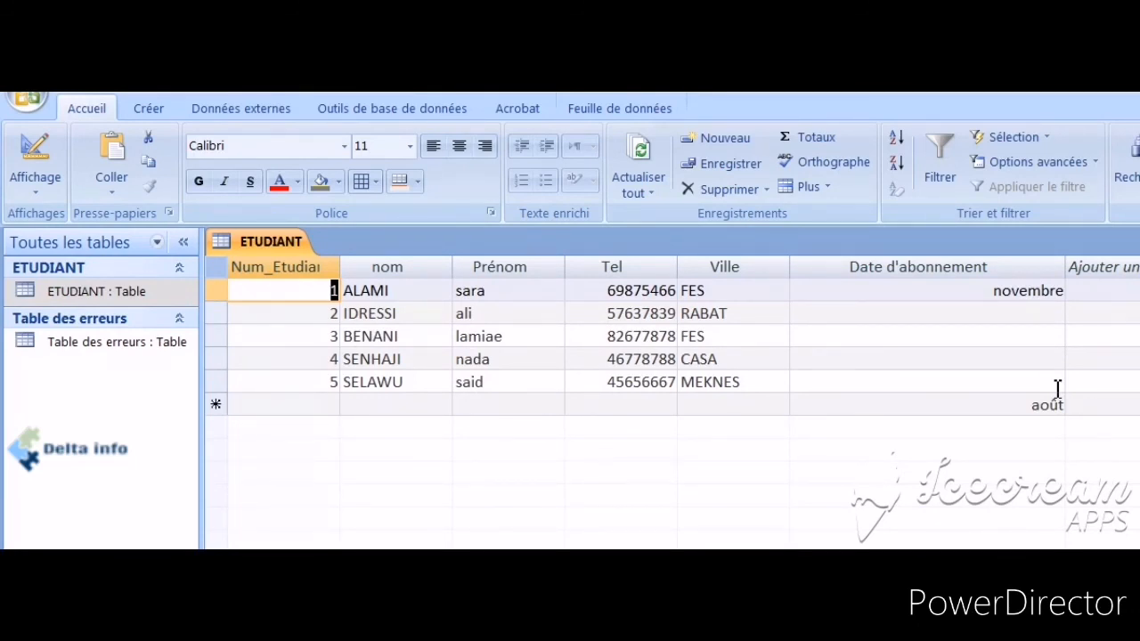
Step: Change the Date d'abonnement field's default value to =maintenant(), save the table, and check the field's full value in the new record row
left_click(35, 152)
left_click(433, 524)
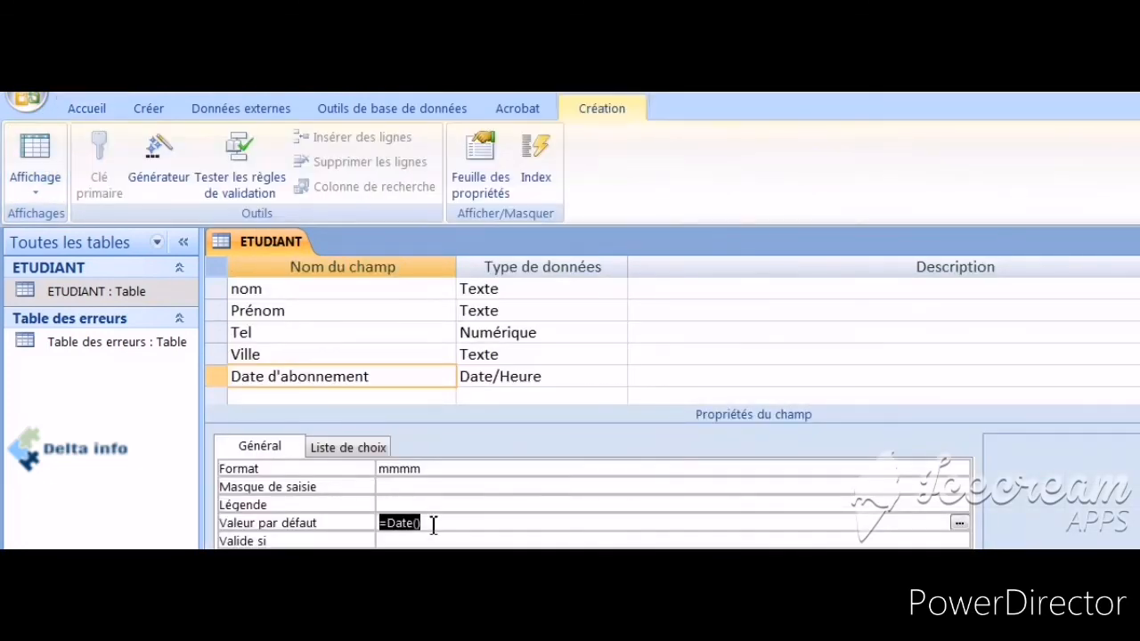
left_click(432, 523)
key("BackSpace")
key("BackSpace")
key("BackSpace")
key("BackSpace")
key("BackSpace")
key("BackSpace")
type("maintenant()")
left_click(35, 152)
left_click(643, 480)
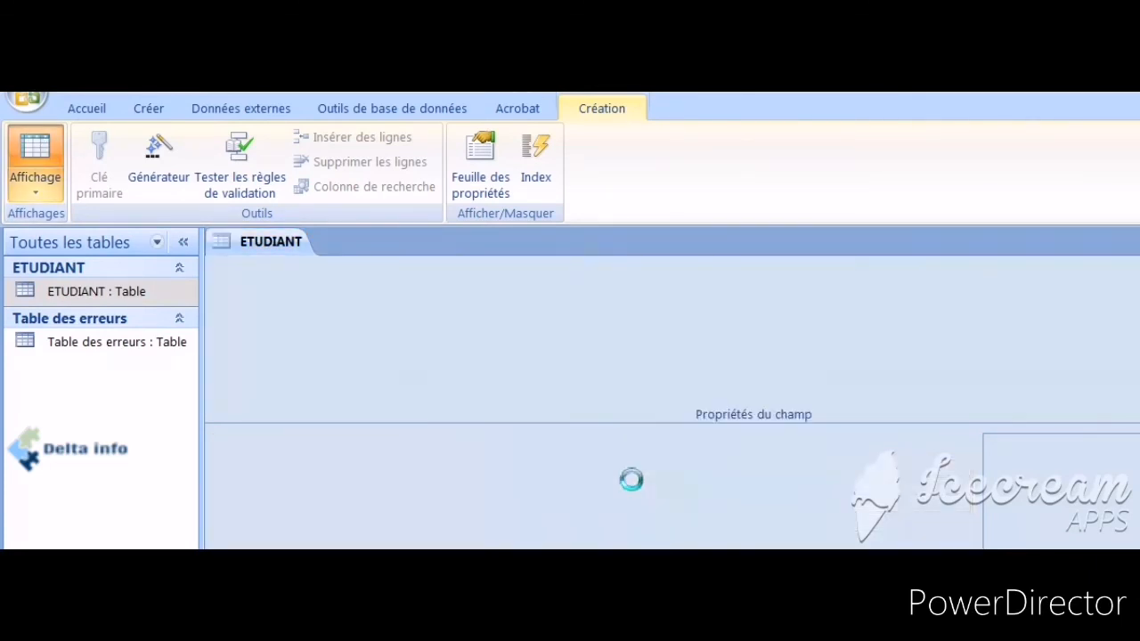
left_click(983, 402)
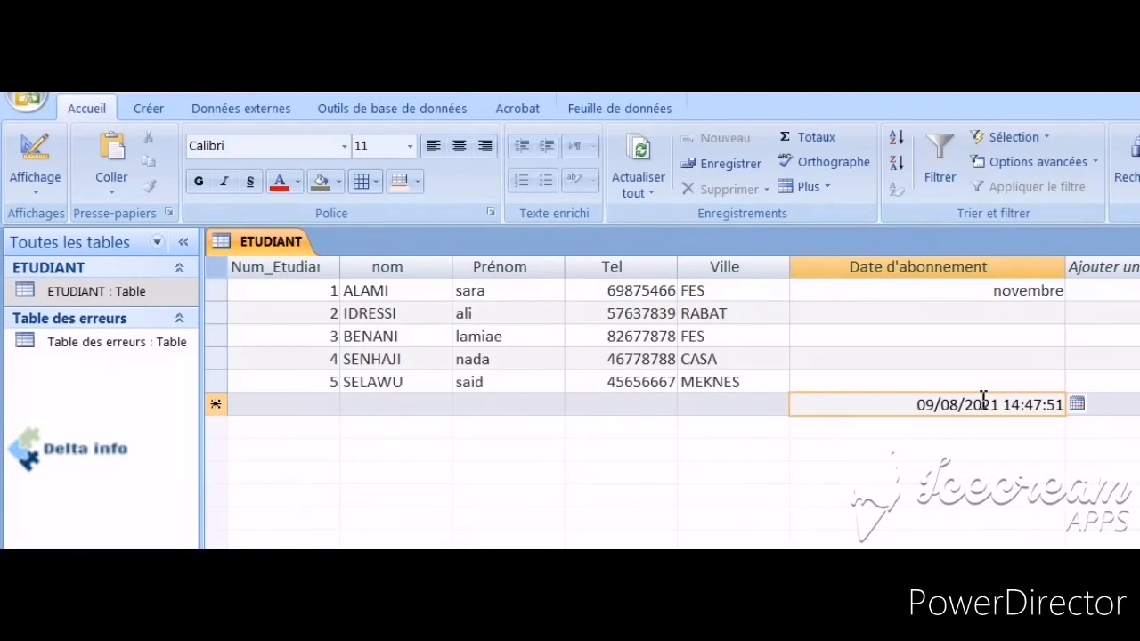